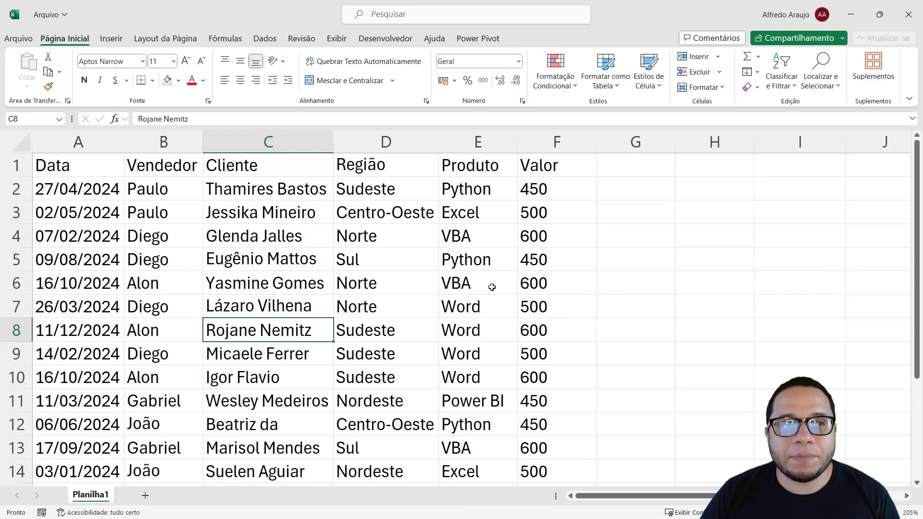
Select blocks of the table data, such as A1 to F10, and clear each selection
{"action": "left_click_drag", "start_coordinate": [120, 165], "coordinate": [481, 423]}
{"action": "left_click", "coordinate": [477, 324]}
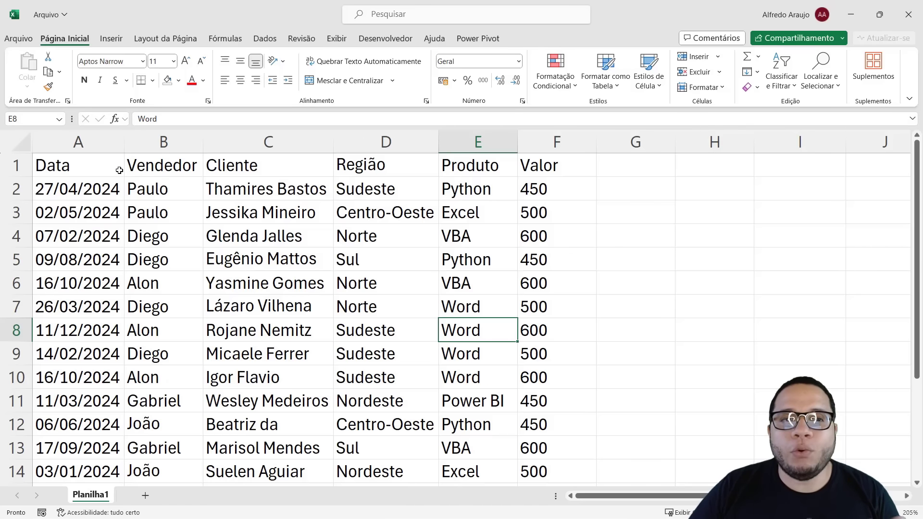
{"action": "left_click_drag", "start_coordinate": [119, 170], "coordinate": [529, 375]}
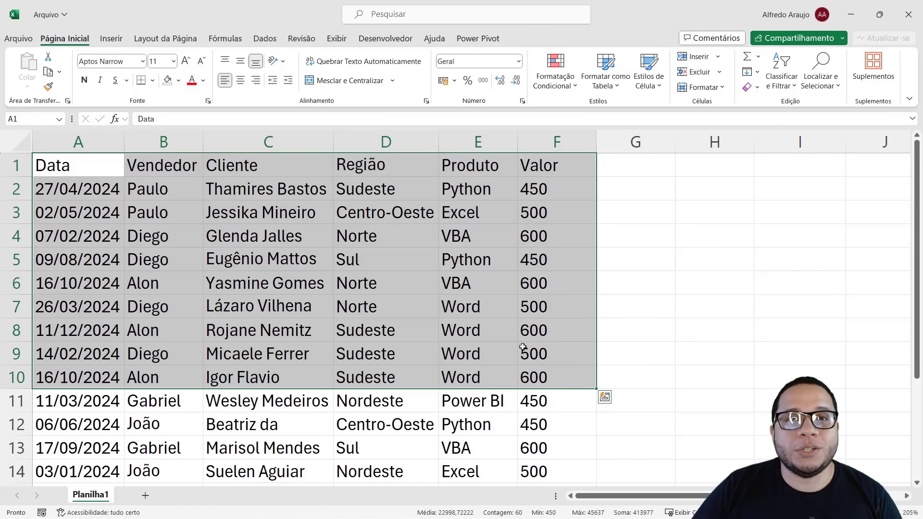
{"action": "left_click", "coordinate": [392, 260]}
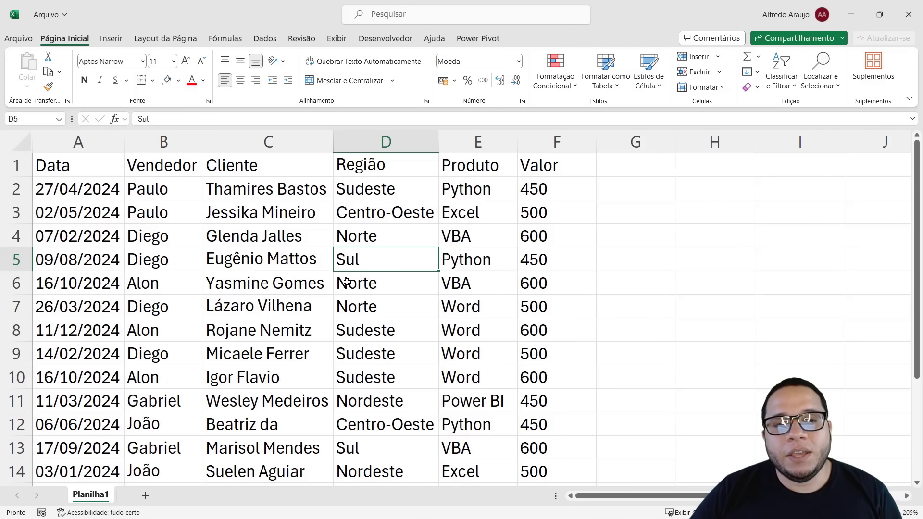
Select each whole column in turn, from Data (A) to Valor (F)
{"action": "left_click", "coordinate": [83, 143]}
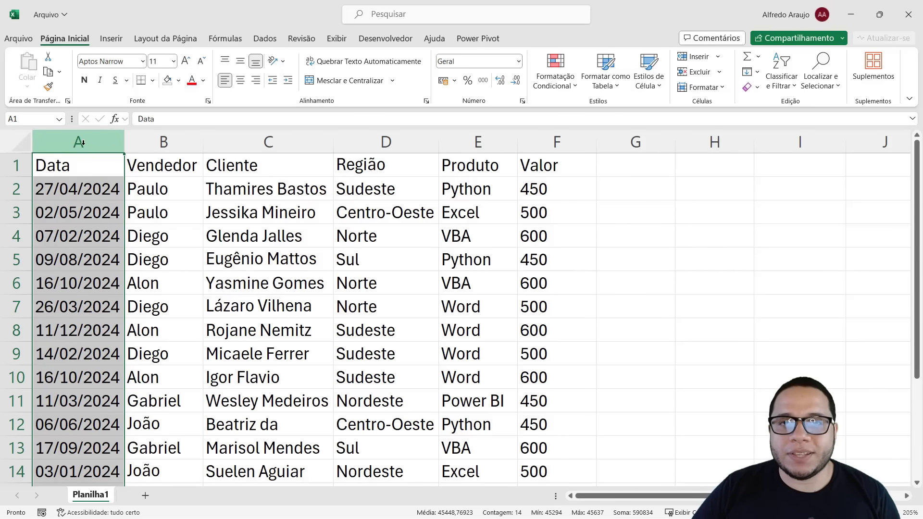
{"action": "left_click", "coordinate": [169, 141]}
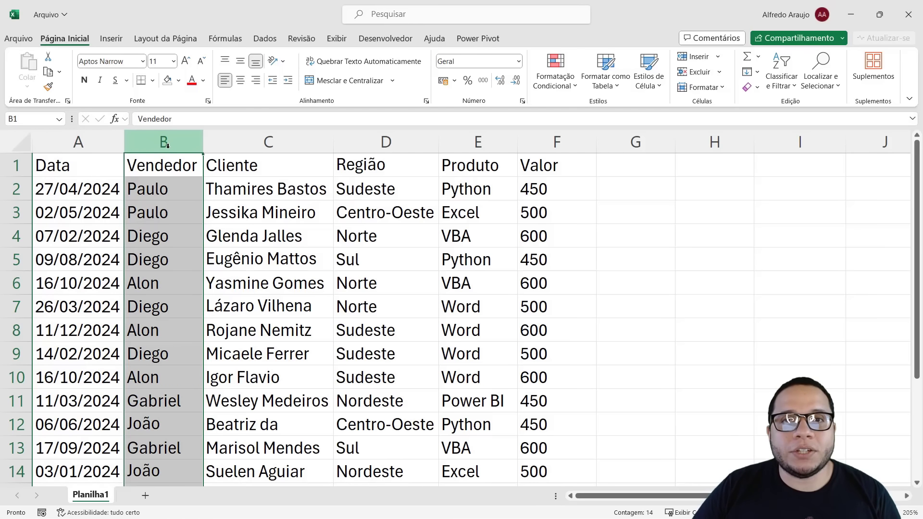
{"action": "left_click", "coordinate": [255, 142]}
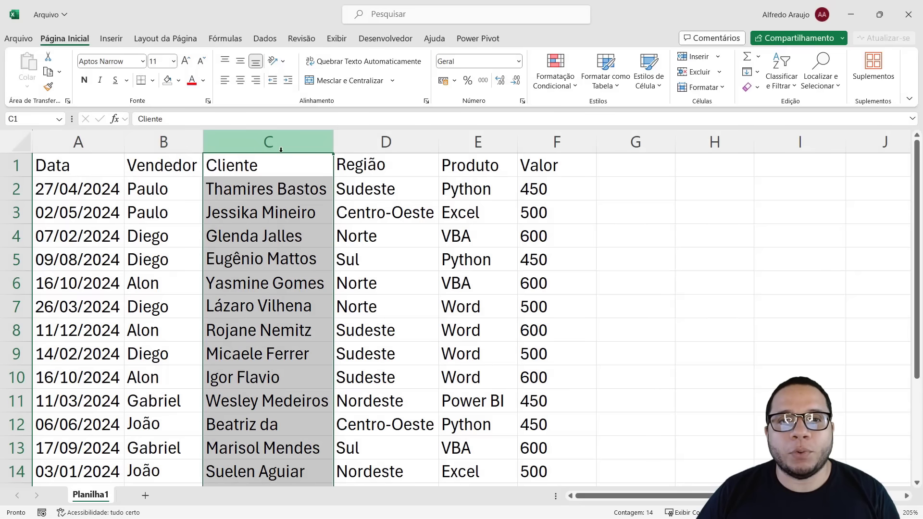
{"action": "left_click_drag", "start_coordinate": [378, 140], "coordinate": [378, 139]}
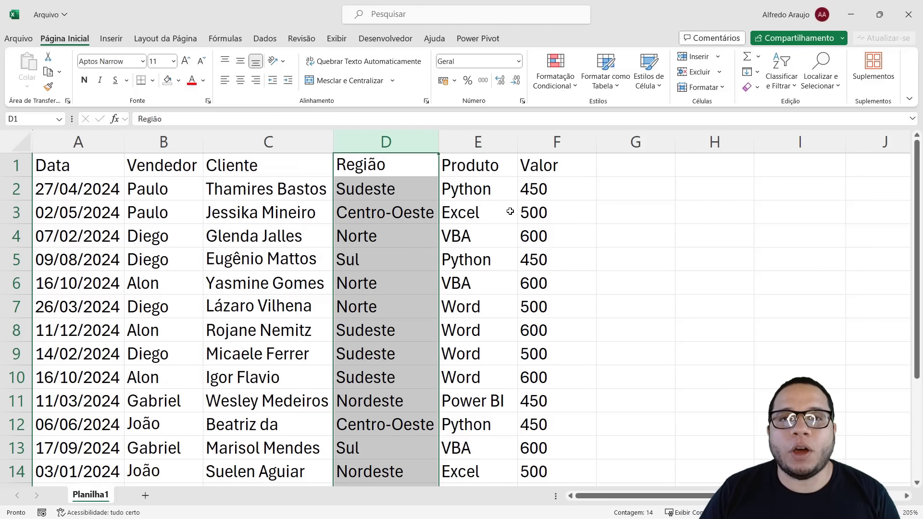
{"action": "key", "text": "Left"}
{"action": "key", "text": "Down"}
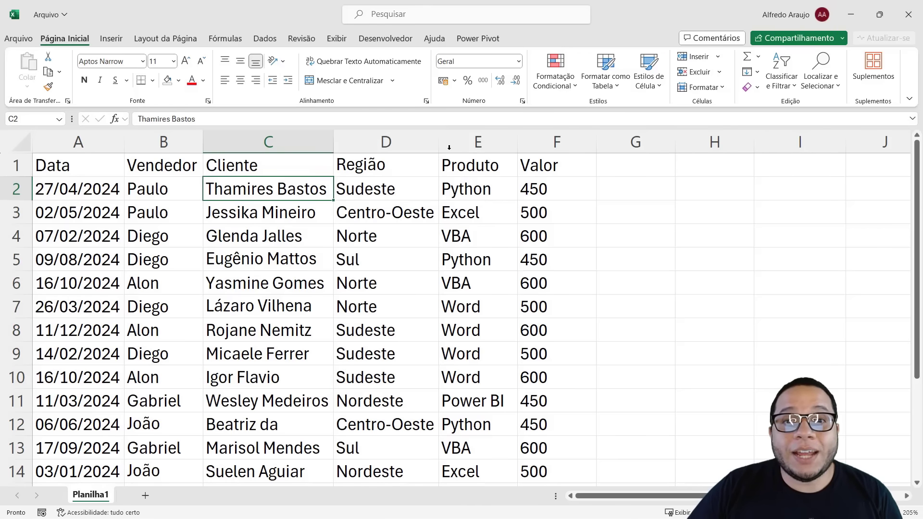
{"action": "left_click", "coordinate": [449, 147]}
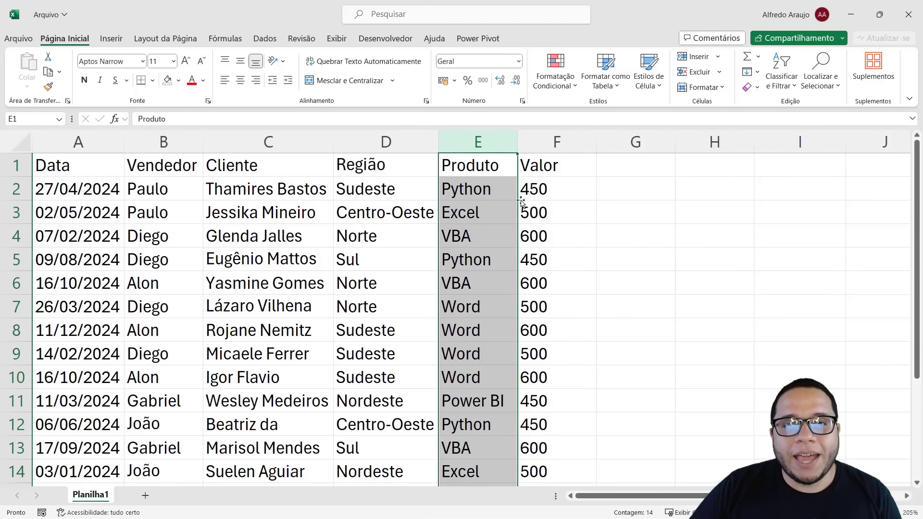
{"action": "left_click", "coordinate": [524, 142]}
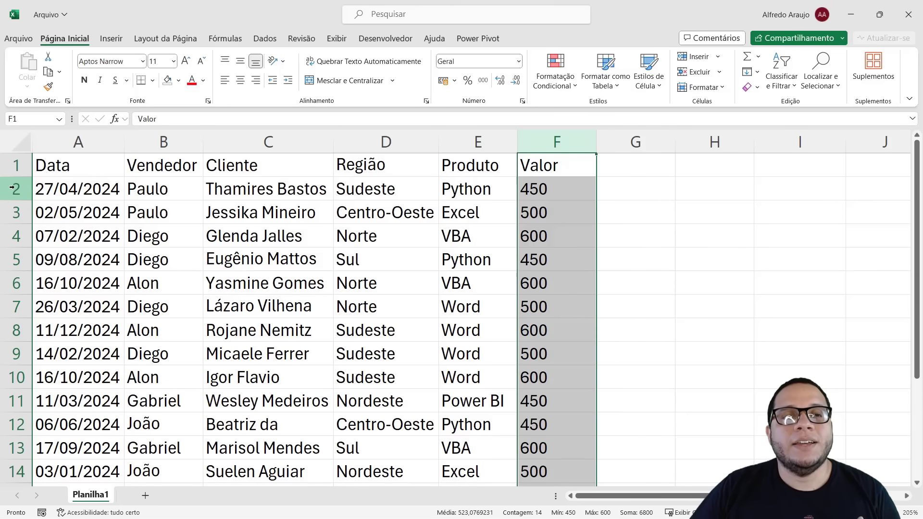
Select rows 1 and 2, then step across row 2 cell by cell to Valor
{"action": "left_click", "coordinate": [16, 165]}
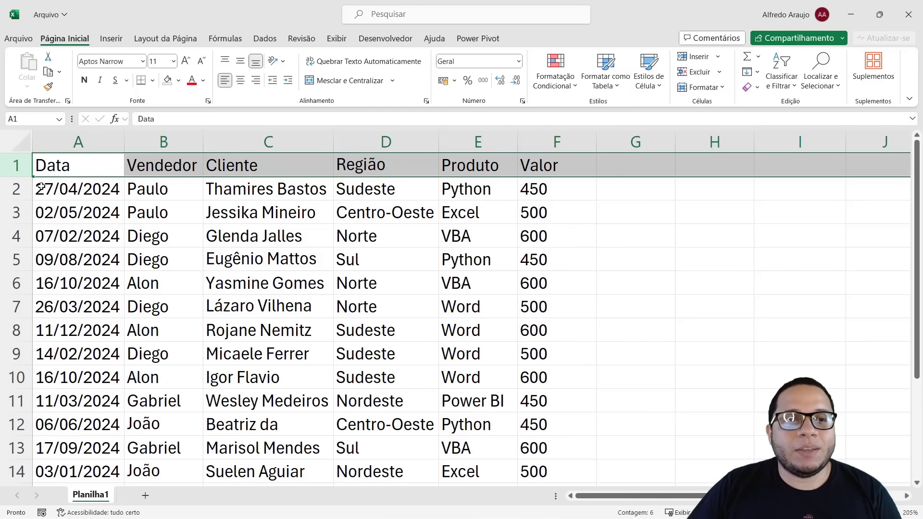
{"action": "left_click", "coordinate": [8, 195]}
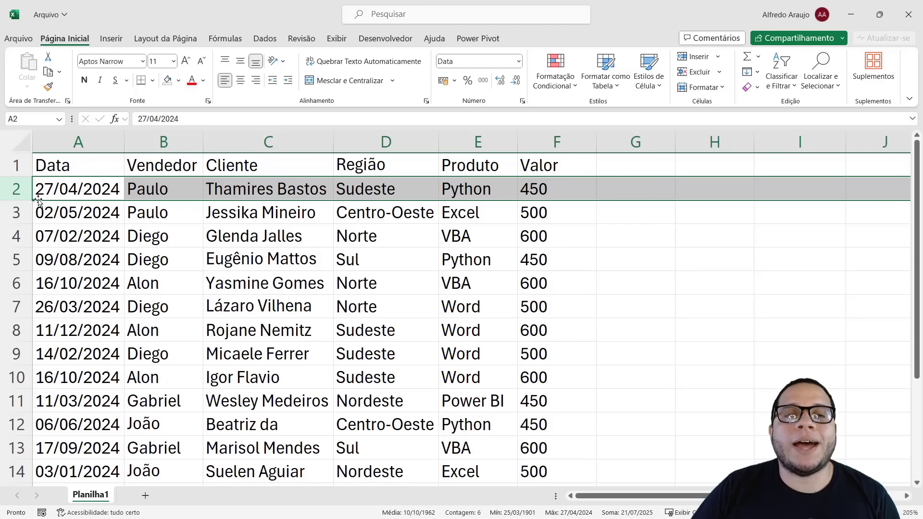
{"action": "key", "text": "Tab"}
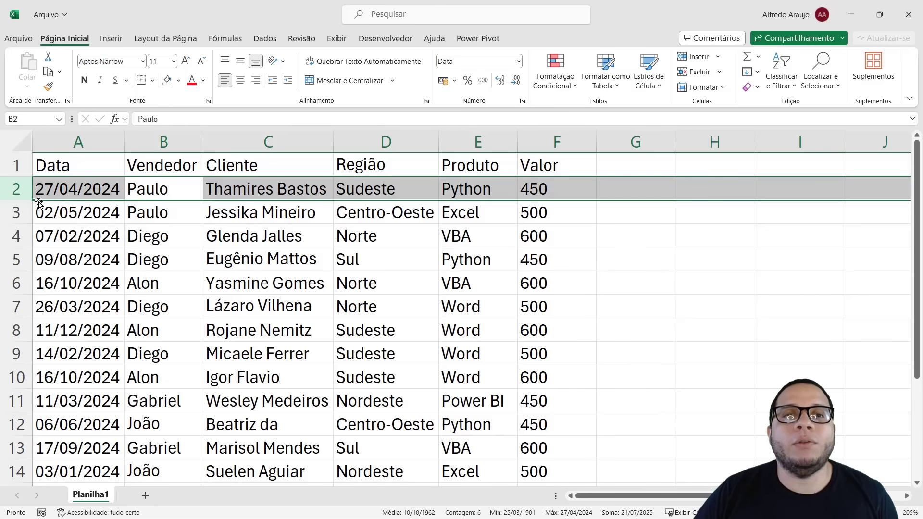
{"action": "key", "text": "Tab"}
{"action": "key", "text": "Tab"}
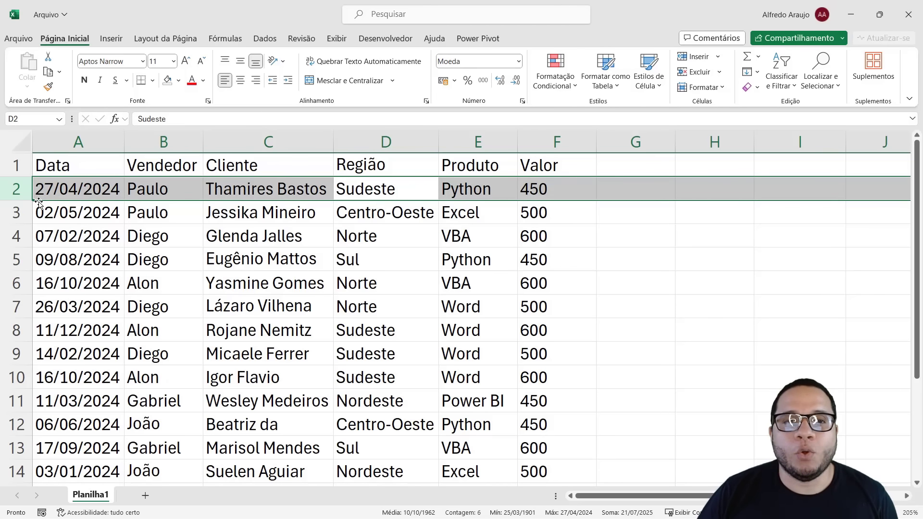
{"action": "key", "text": "Tab"}
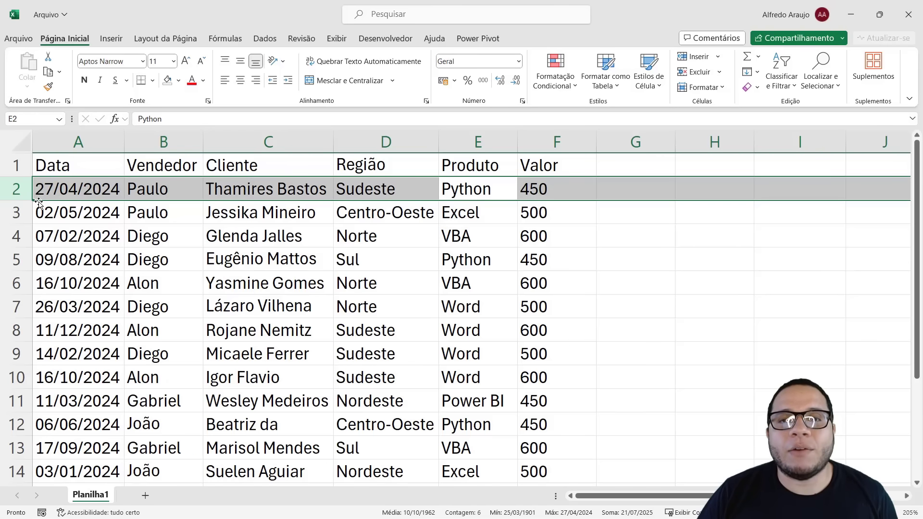
{"action": "key", "text": "Tab"}
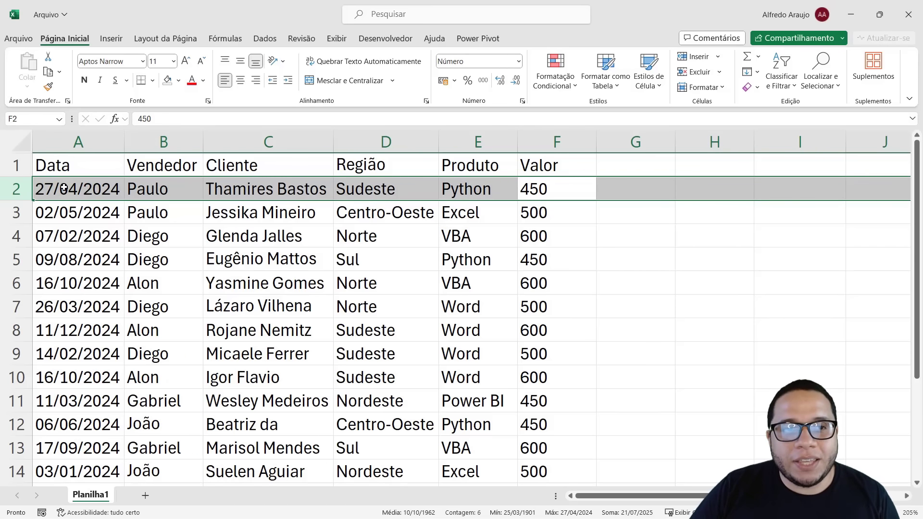
Select the first and second records across A to F, then B2:B3 and C3
{"action": "left_click_drag", "start_coordinate": [64, 187], "coordinate": [527, 194]}
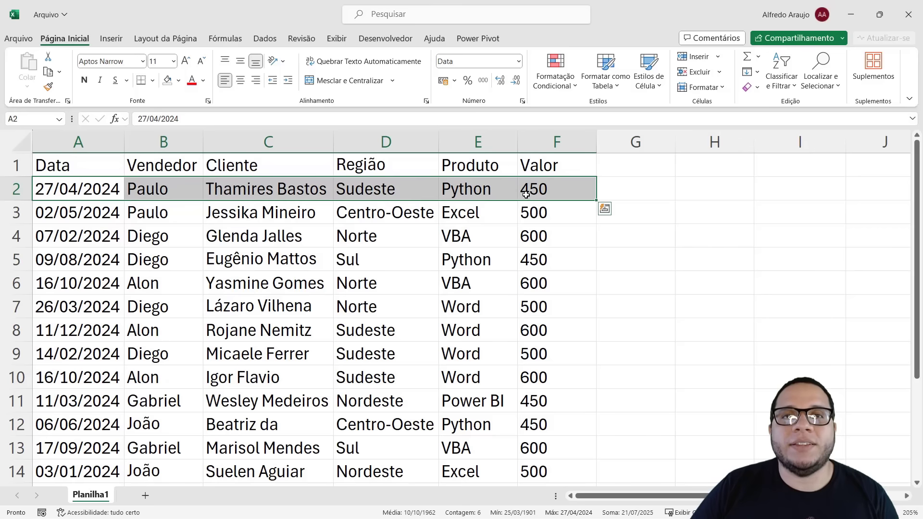
{"action": "left_click_drag", "start_coordinate": [82, 215], "coordinate": [531, 205]}
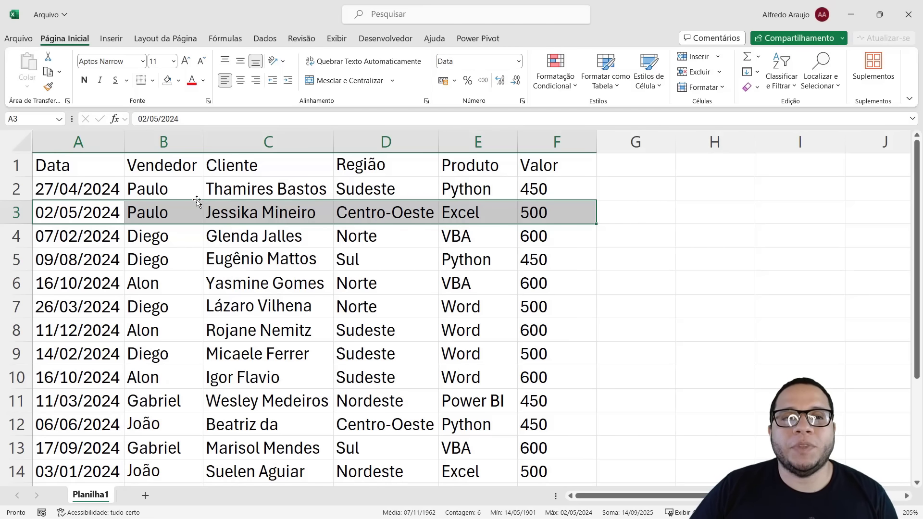
{"action": "left_click_drag", "start_coordinate": [87, 192], "coordinate": [594, 181]}
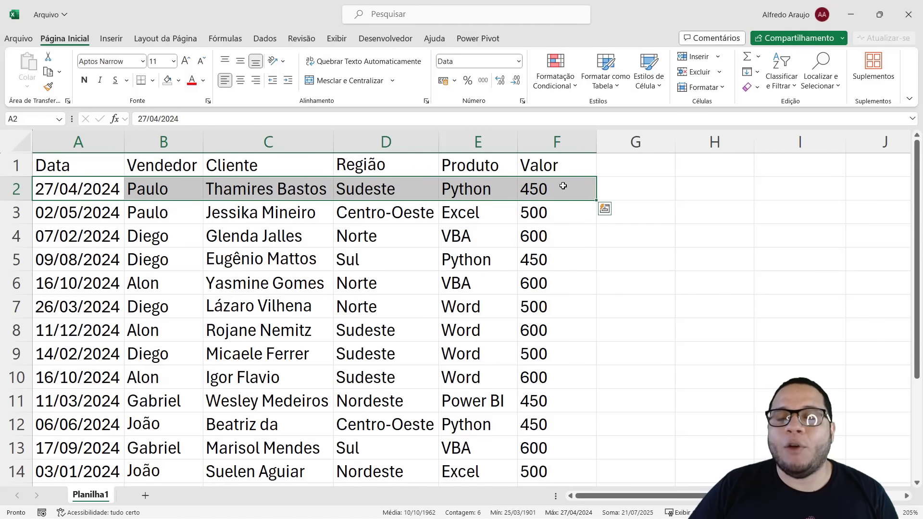
{"action": "left_click_drag", "start_coordinate": [55, 214], "coordinate": [550, 210]}
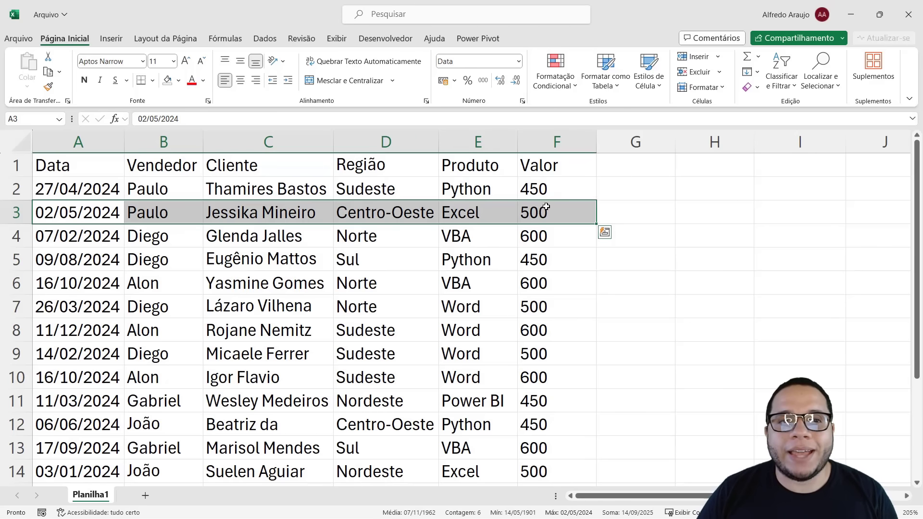
{"action": "left_click_drag", "start_coordinate": [155, 188], "coordinate": [156, 216]}
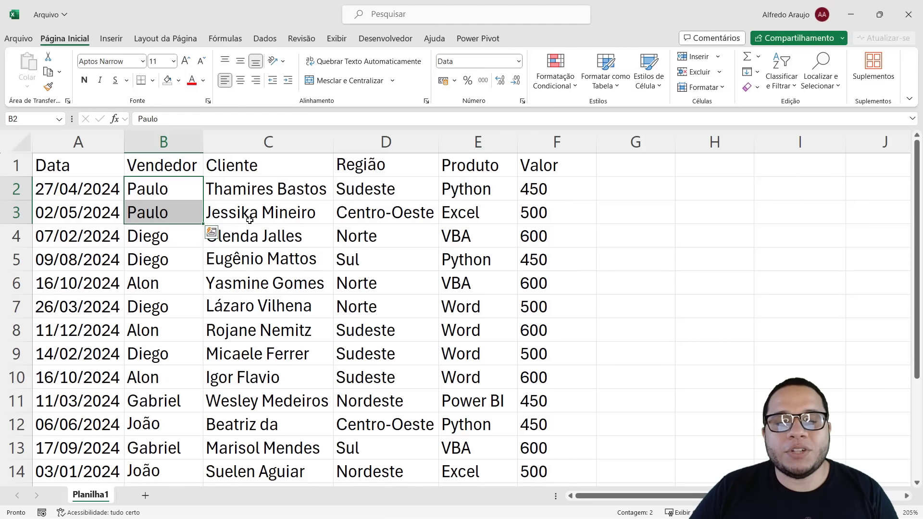
{"action": "left_click", "coordinate": [224, 205]}
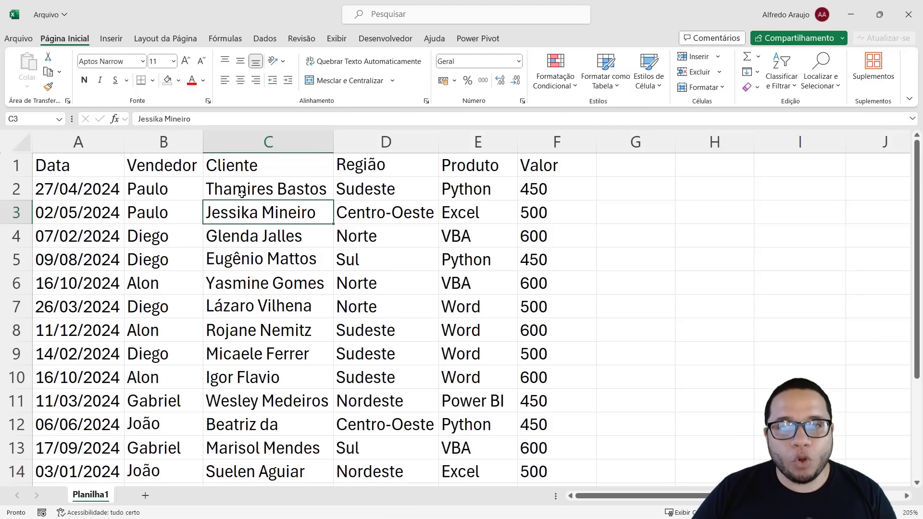
Select the header A1:F1, then the records in rows 2, 3 and 4
{"action": "left_click_drag", "start_coordinate": [194, 170], "coordinate": [561, 167]}
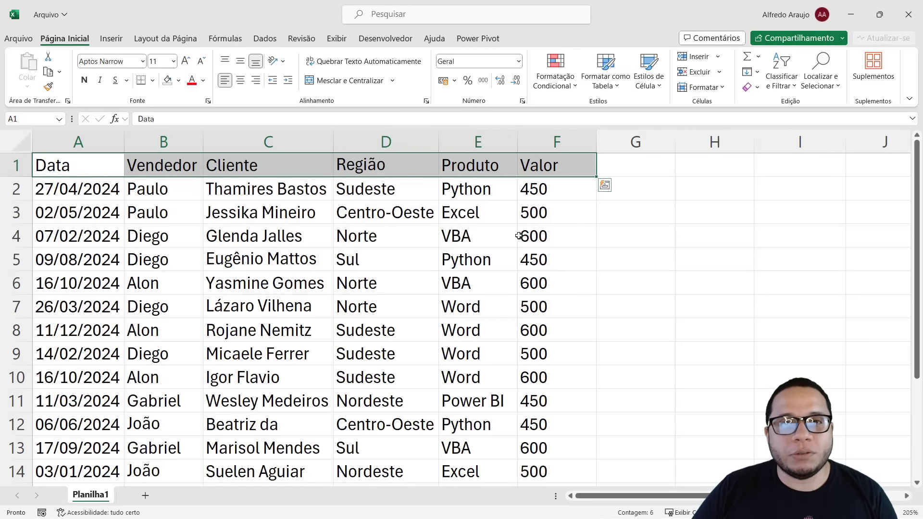
{"action": "left_click_drag", "start_coordinate": [194, 167], "coordinate": [571, 169]}
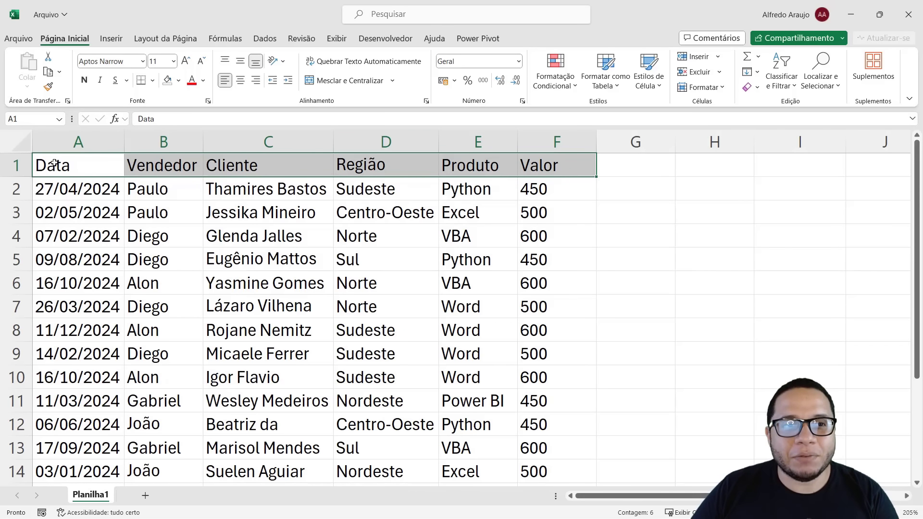
{"action": "left_click_drag", "start_coordinate": [72, 189], "coordinate": [521, 192]}
{"action": "left_click_drag", "start_coordinate": [89, 214], "coordinate": [595, 221]}
{"action": "left_click_drag", "start_coordinate": [118, 230], "coordinate": [605, 255]}
{"action": "left_click_drag", "start_coordinate": [87, 191], "coordinate": [556, 192]}
Reselect the header A1:F1 and the data block A2:F13, returning to cell A1
{"action": "left_click_drag", "start_coordinate": [92, 164], "coordinate": [557, 169]}
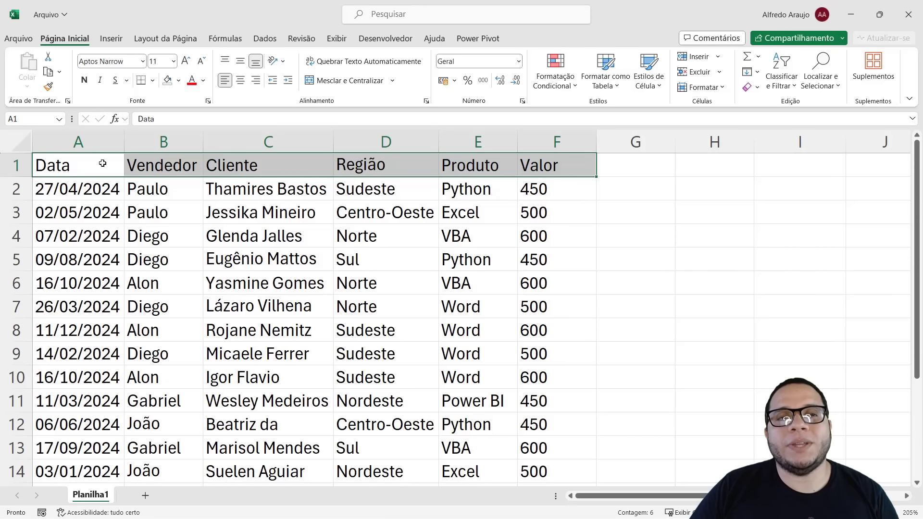
{"action": "left_click_drag", "start_coordinate": [86, 163], "coordinate": [574, 166]}
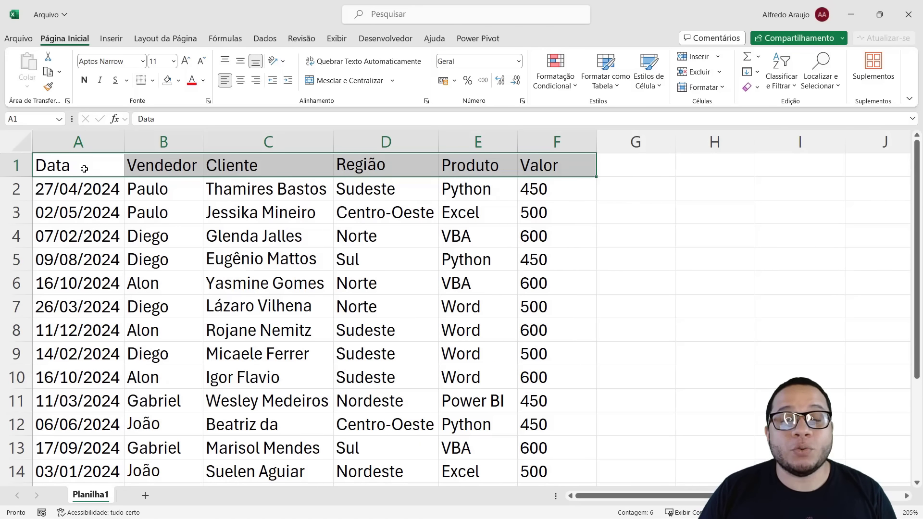
{"action": "left_click_drag", "start_coordinate": [84, 169], "coordinate": [538, 162]}
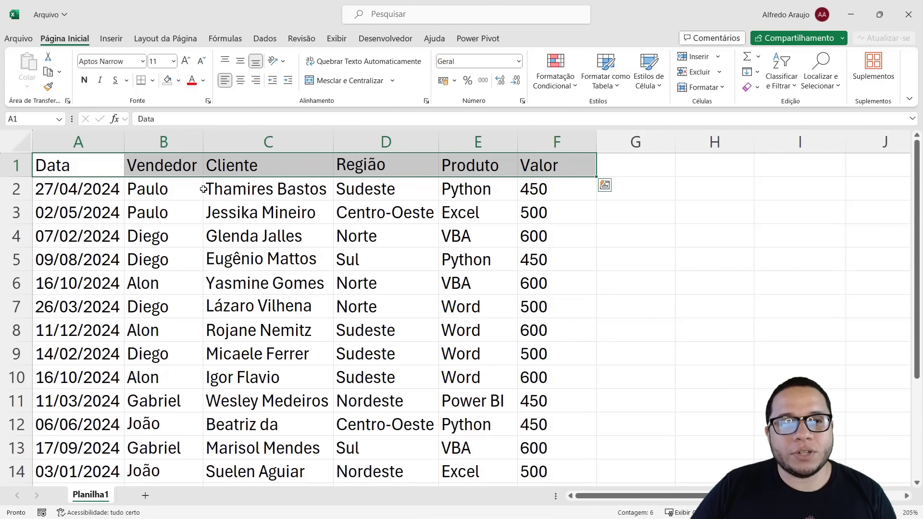
{"action": "left_click_drag", "start_coordinate": [86, 189], "coordinate": [553, 439]}
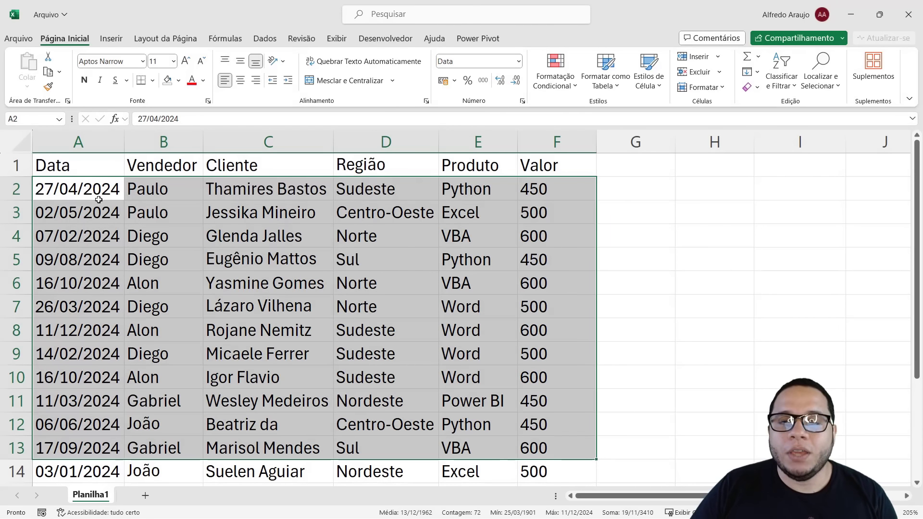
{"action": "left_click_drag", "start_coordinate": [86, 168], "coordinate": [527, 165]}
{"action": "left_click", "coordinate": [67, 166]}
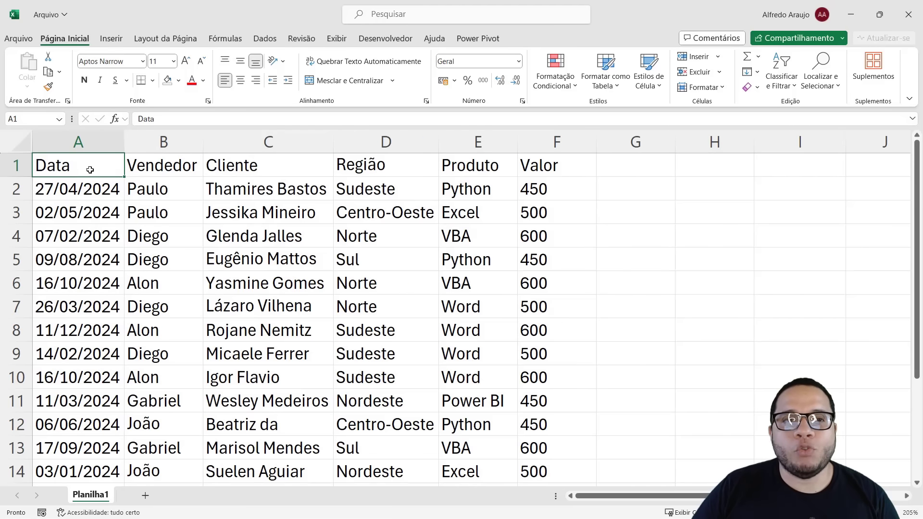
Select column A and row 1, then seller names B2:B13, ending on header A1:F1
{"action": "left_click", "coordinate": [78, 142]}
{"action": "left_click", "coordinate": [11, 165]}
{"action": "left_click", "coordinate": [63, 173]}
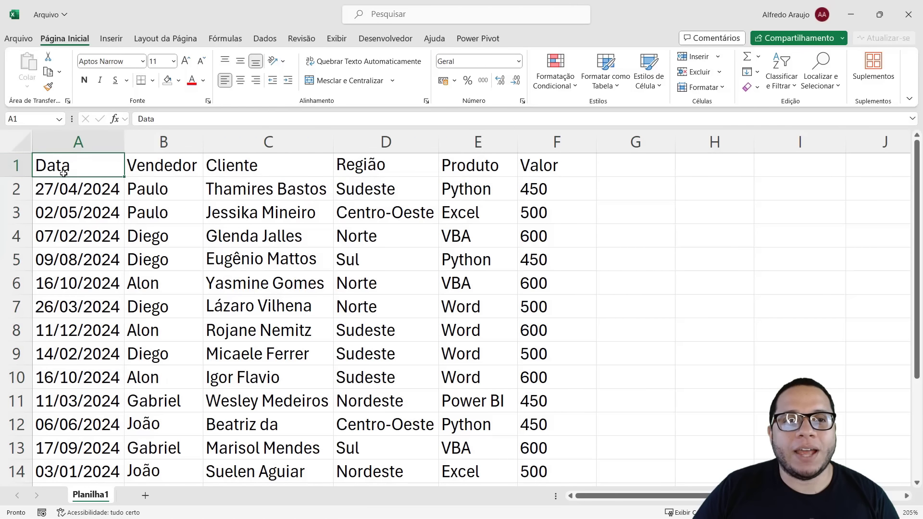
{"action": "key", "text": "Escape"}
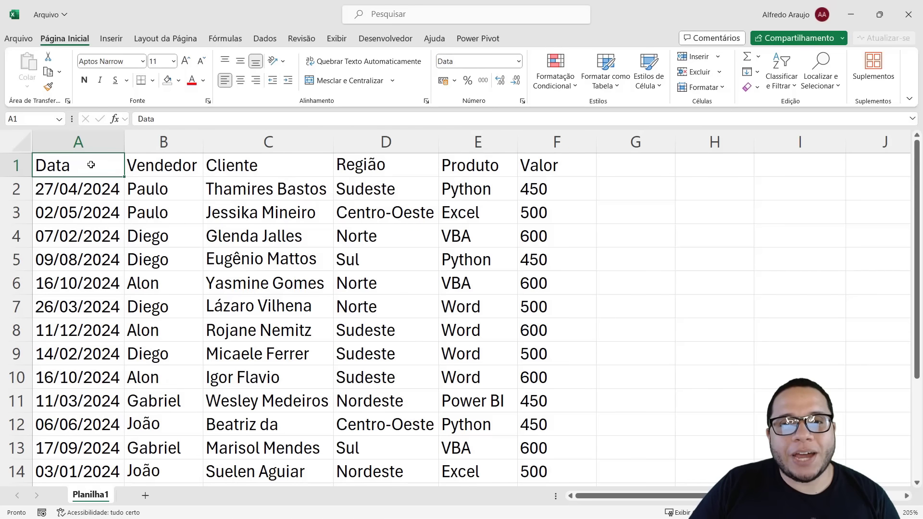
{"action": "left_click_drag", "start_coordinate": [91, 163], "coordinate": [584, 167]}
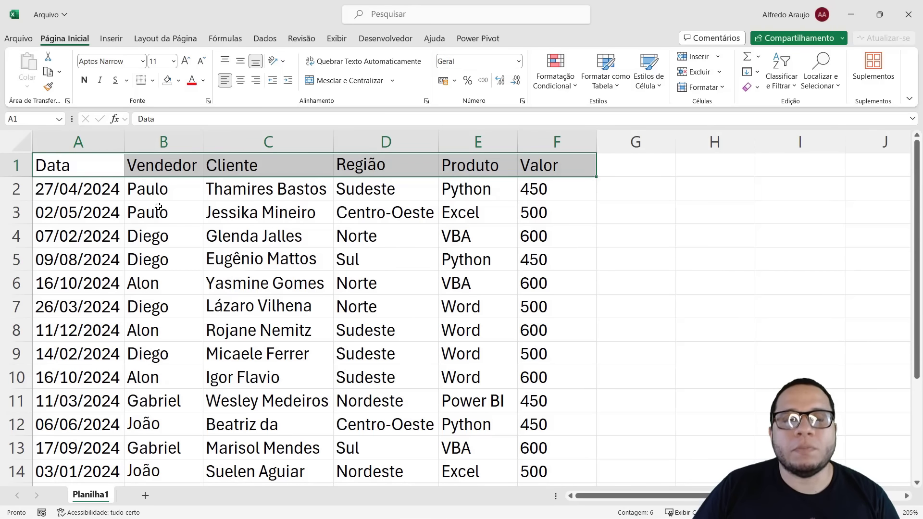
{"action": "left_click", "coordinate": [165, 192]}
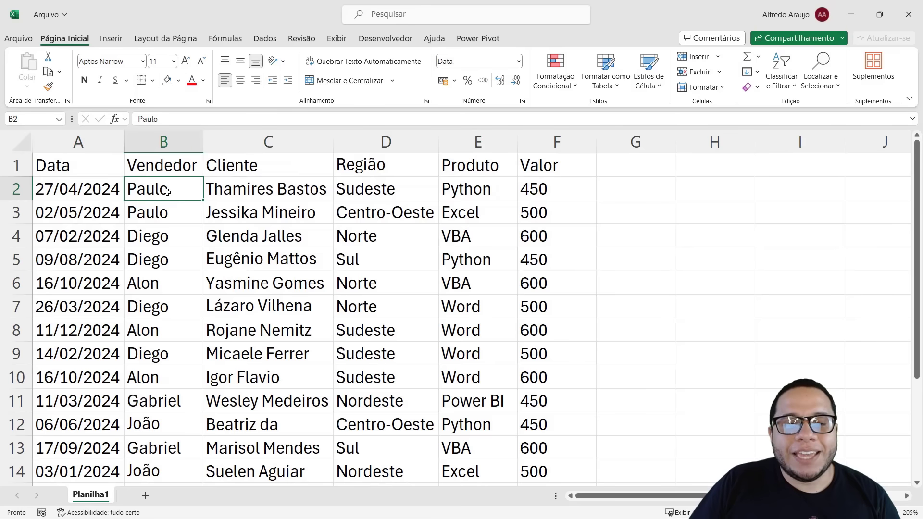
{"action": "left_click_drag", "start_coordinate": [167, 192], "coordinate": [176, 447]}
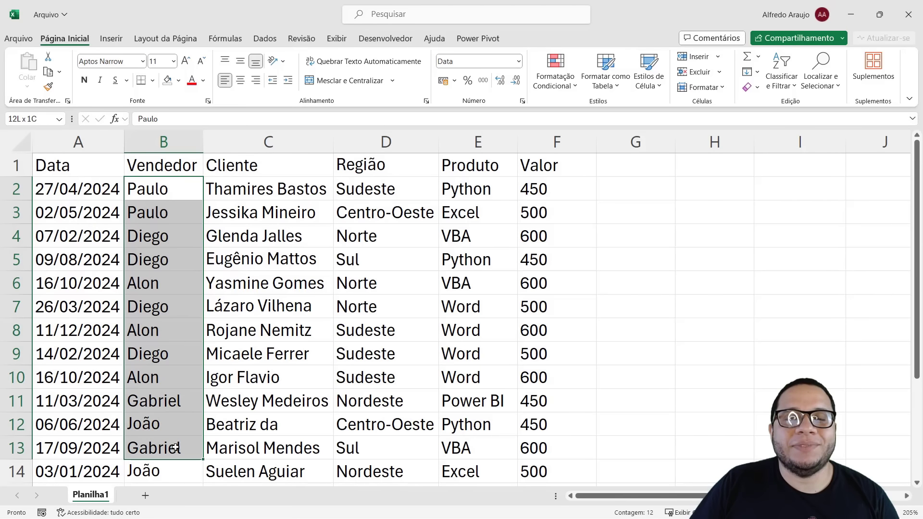
{"action": "left_click_drag", "start_coordinate": [54, 169], "coordinate": [552, 165]}
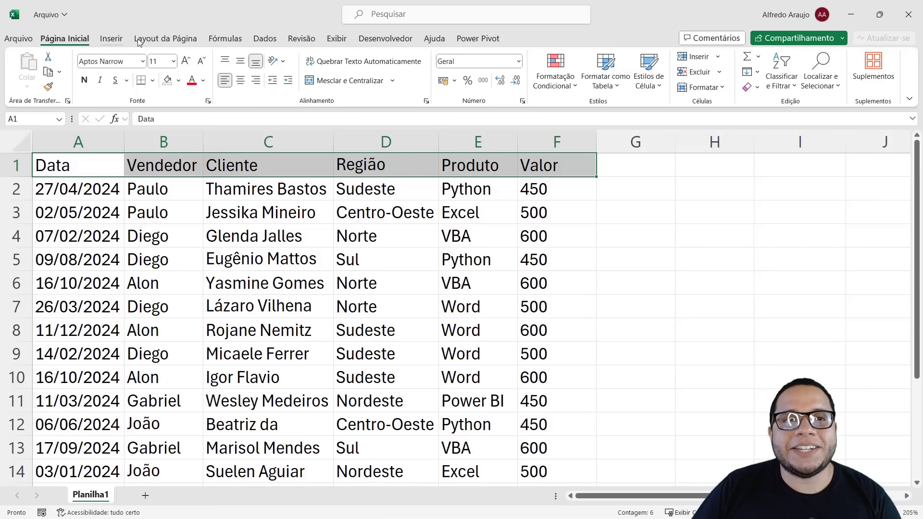
{"action": "scroll", "coordinate": [140, 39], "scroll_direction": "down", "scroll_amount": 2}
{"action": "scroll", "coordinate": [225, 39], "scroll_direction": "down", "scroll_amount": 4}
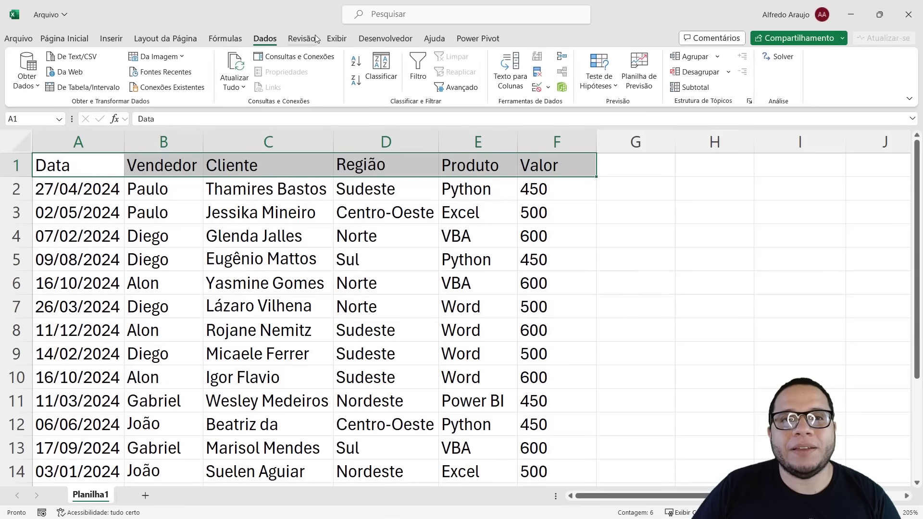
{"action": "scroll", "coordinate": [370, 40], "scroll_direction": "down", "scroll_amount": 2}
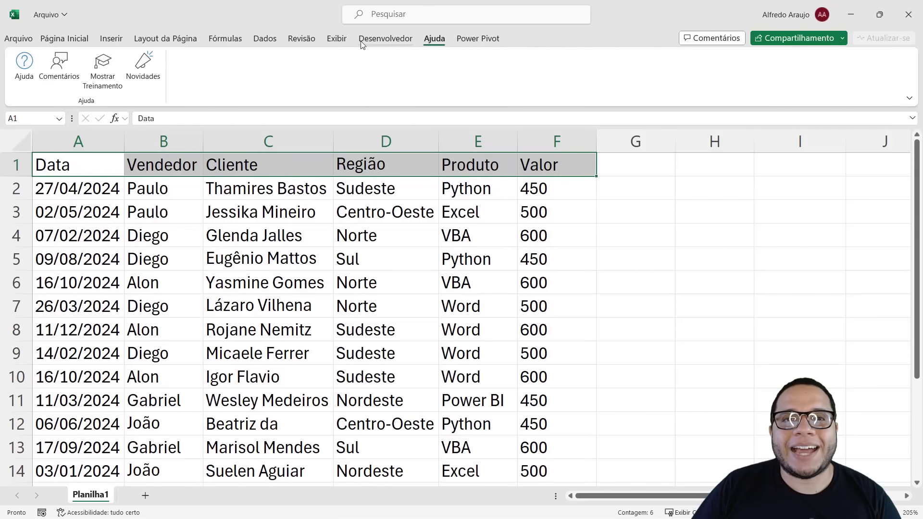
{"action": "scroll", "coordinate": [365, 42], "scroll_direction": "up", "scroll_amount": 2}
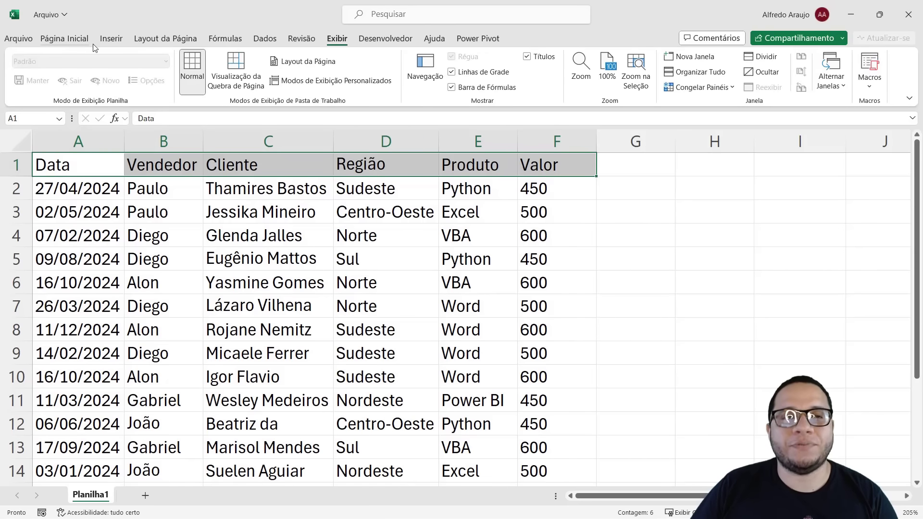
{"action": "left_click", "coordinate": [75, 41]}
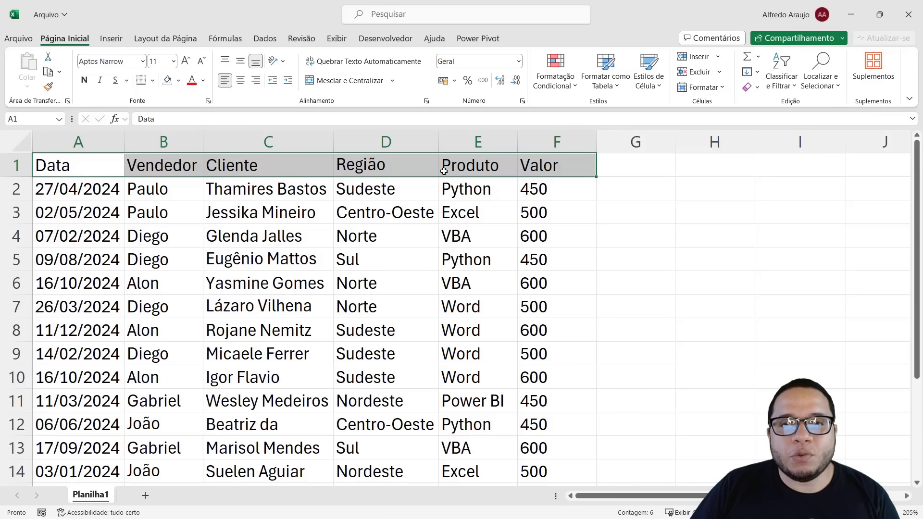
Bold the header, then practise selecting the header row and data ranges
{"action": "left_click", "coordinate": [84, 81]}
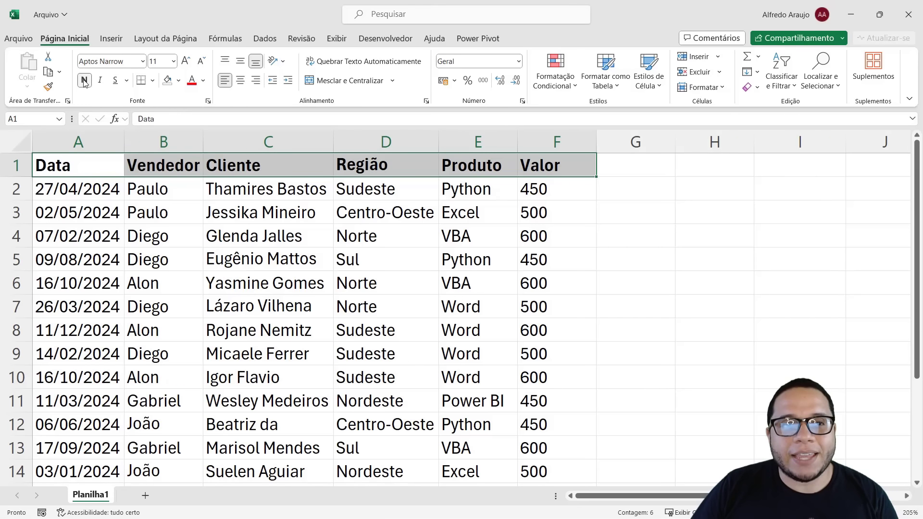
{"action": "left_click", "coordinate": [101, 264]}
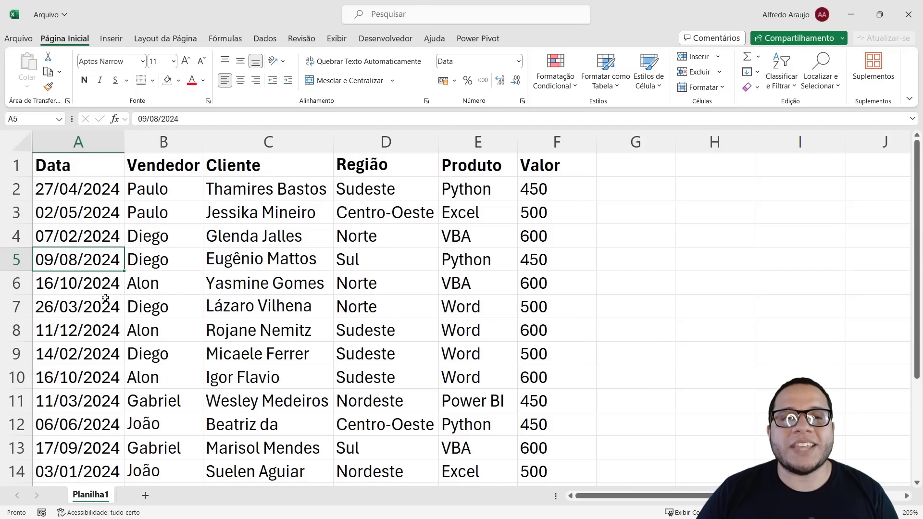
{"action": "left_click_drag", "start_coordinate": [103, 172], "coordinate": [531, 136]}
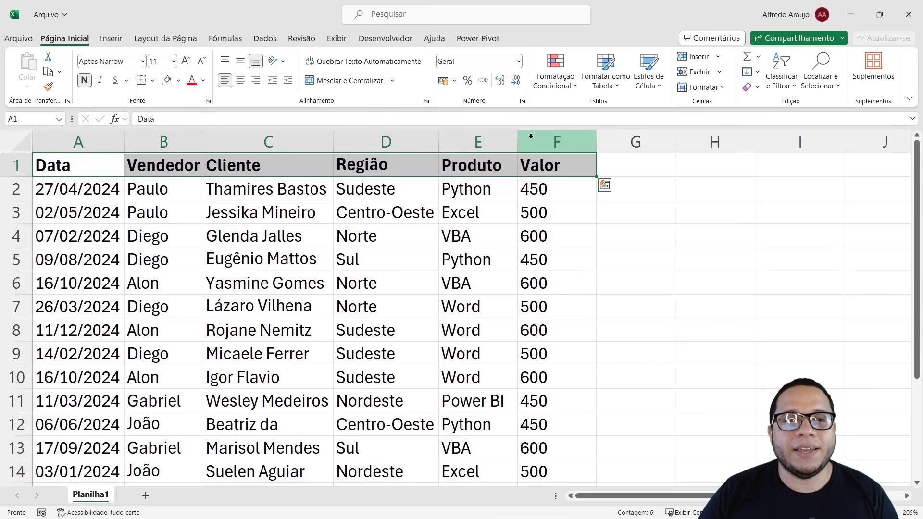
{"action": "left_click_drag", "start_coordinate": [108, 190], "coordinate": [561, 442]}
{"action": "left_click", "coordinate": [164, 236]}
{"action": "left_click_drag", "start_coordinate": [67, 166], "coordinate": [571, 154]}
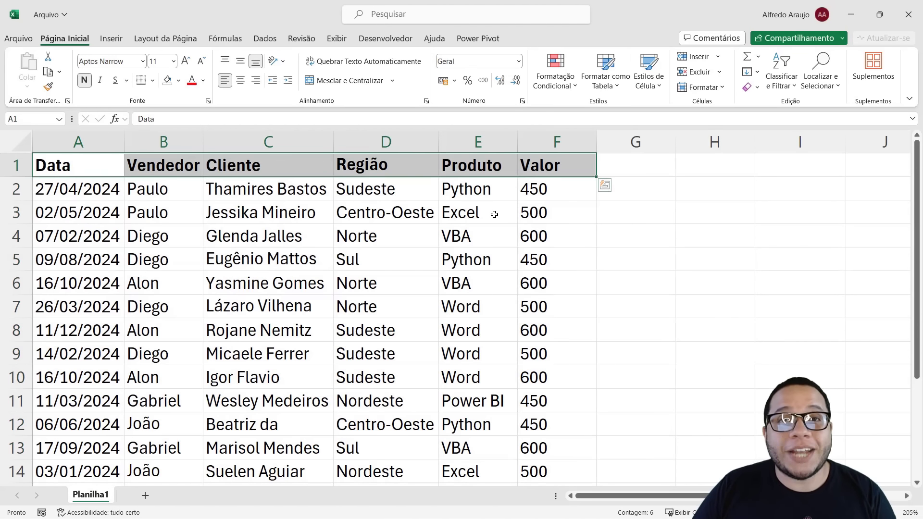
{"action": "left_click", "coordinate": [216, 188]}
{"action": "left_click_drag", "start_coordinate": [97, 168], "coordinate": [528, 154]}
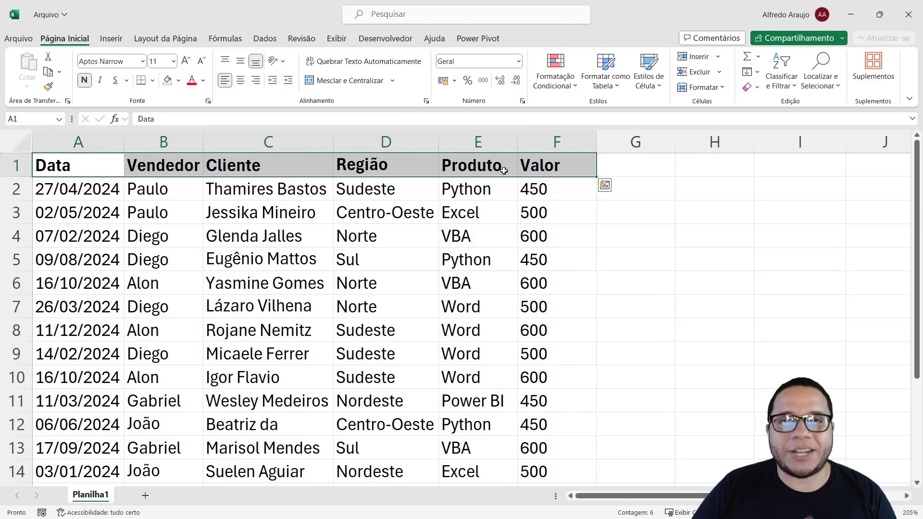
Remove bold and try Itálico and Sublinhado on the header, switching each off again
{"action": "left_click", "coordinate": [85, 84]}
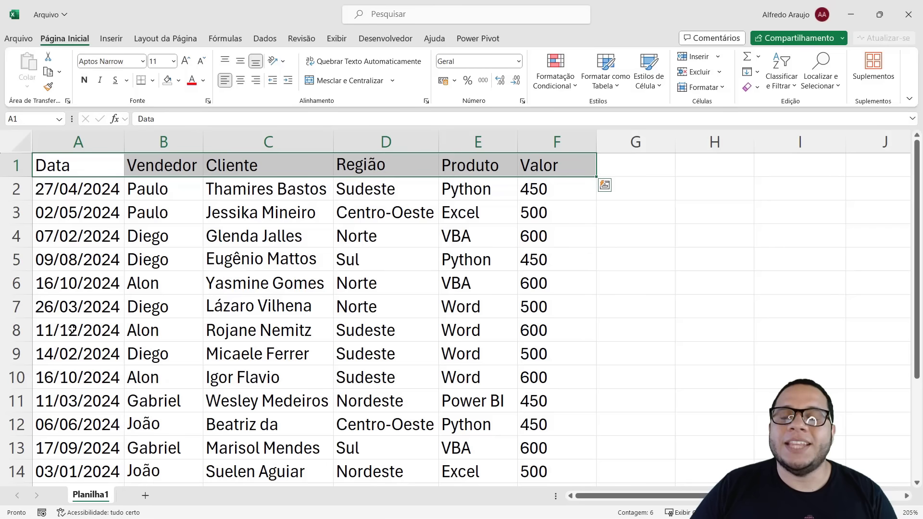
{"action": "left_click", "coordinate": [101, 81]}
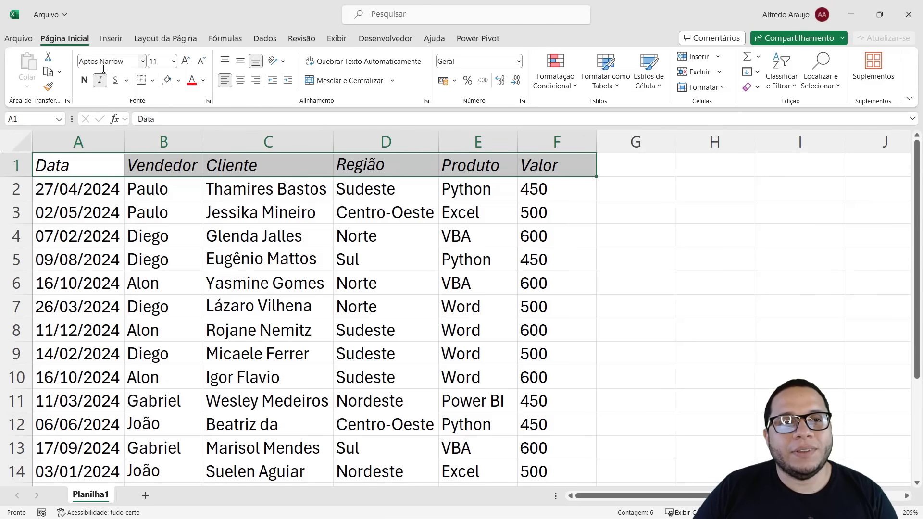
{"action": "left_click", "coordinate": [100, 81]}
{"action": "left_click", "coordinate": [115, 82]}
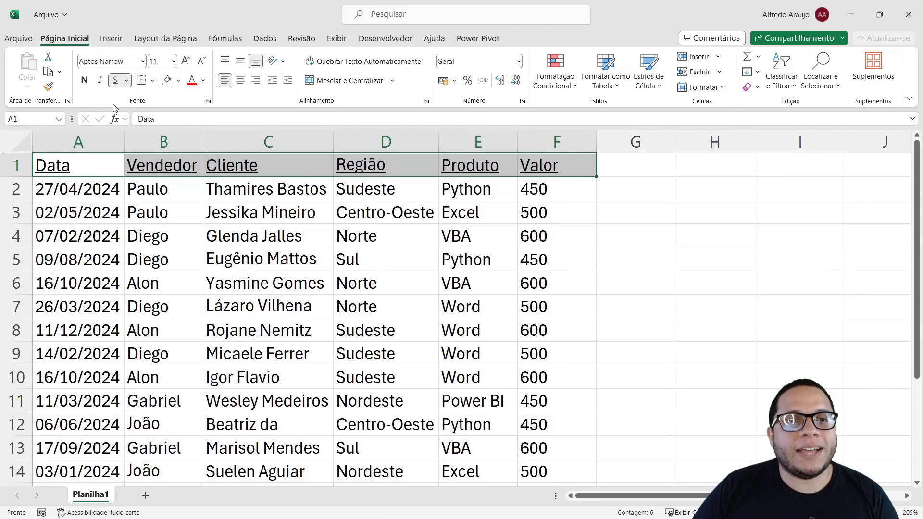
{"action": "left_click", "coordinate": [116, 81]}
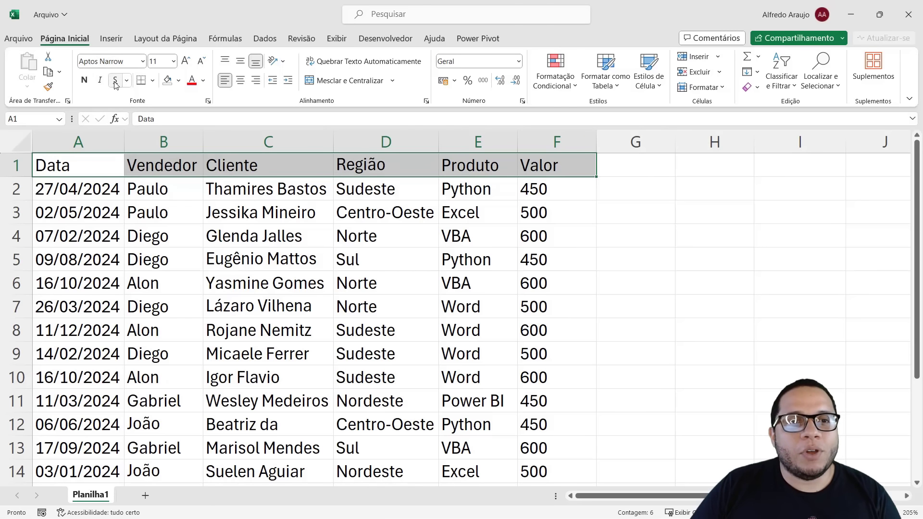
{"action": "left_click", "coordinate": [101, 80]}
{"action": "left_click", "coordinate": [100, 81]}
{"action": "left_click", "coordinate": [115, 81]}
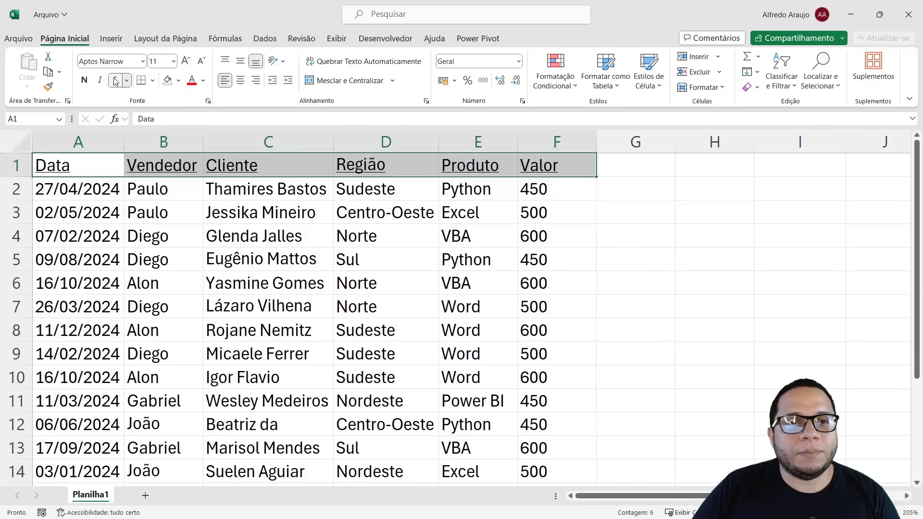
{"action": "left_click", "coordinate": [115, 81]}
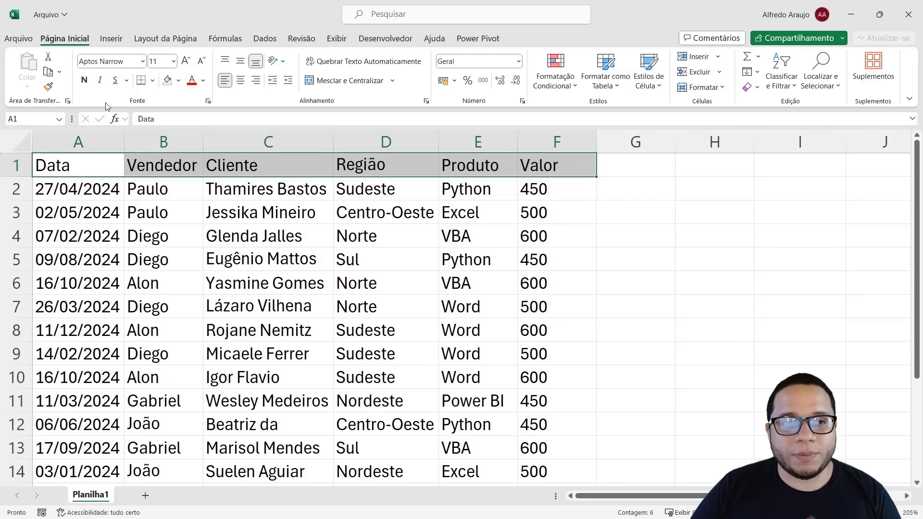
Try bold, underline and italic combinations, leaving only Negrito, and reselect A1:F1
{"action": "left_click", "coordinate": [85, 81]}
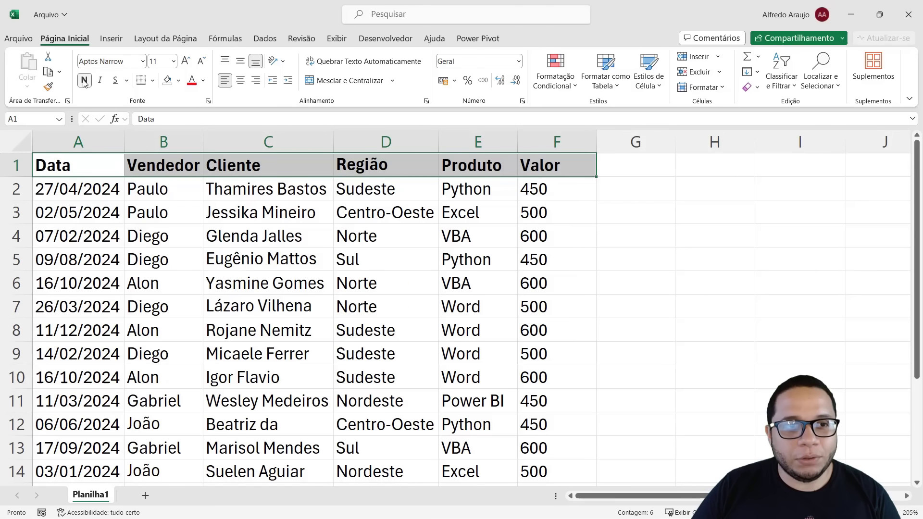
{"action": "left_click", "coordinate": [114, 81]}
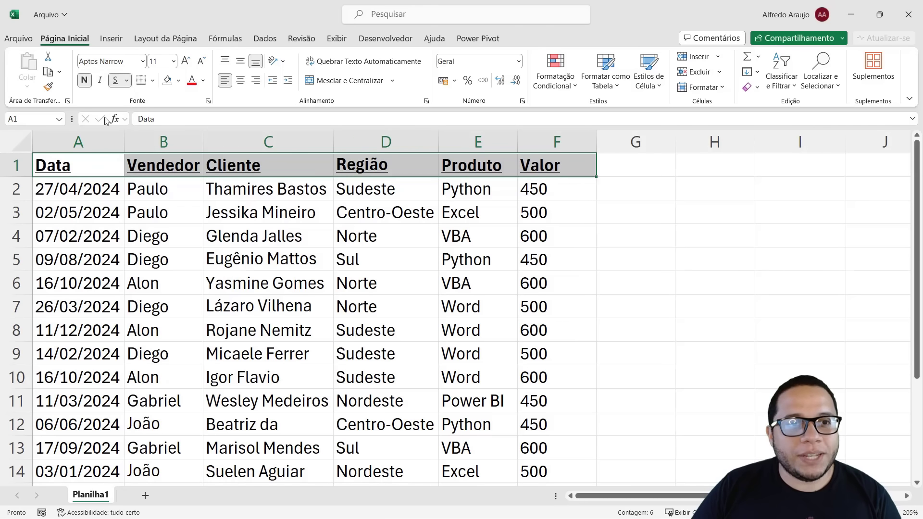
{"action": "left_click", "coordinate": [85, 81]}
{"action": "left_click", "coordinate": [100, 81]}
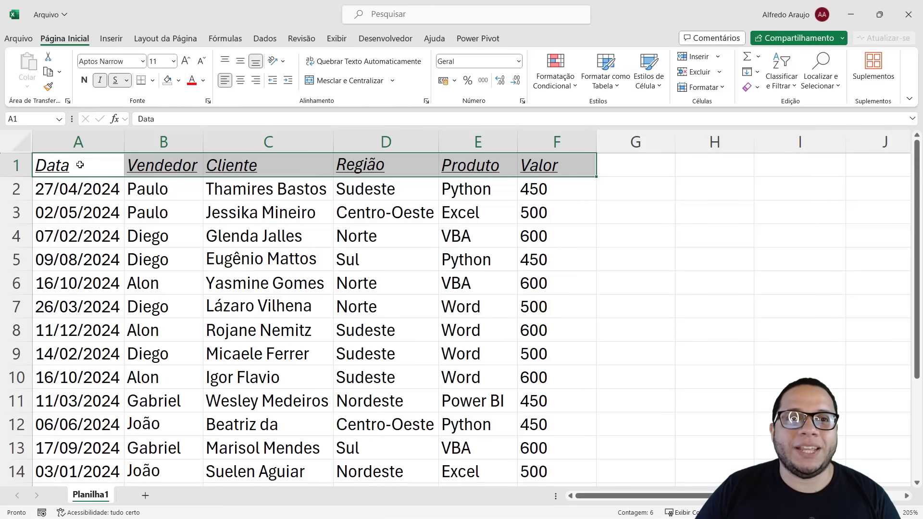
{"action": "left_click", "coordinate": [115, 81]}
{"action": "left_click", "coordinate": [84, 81]}
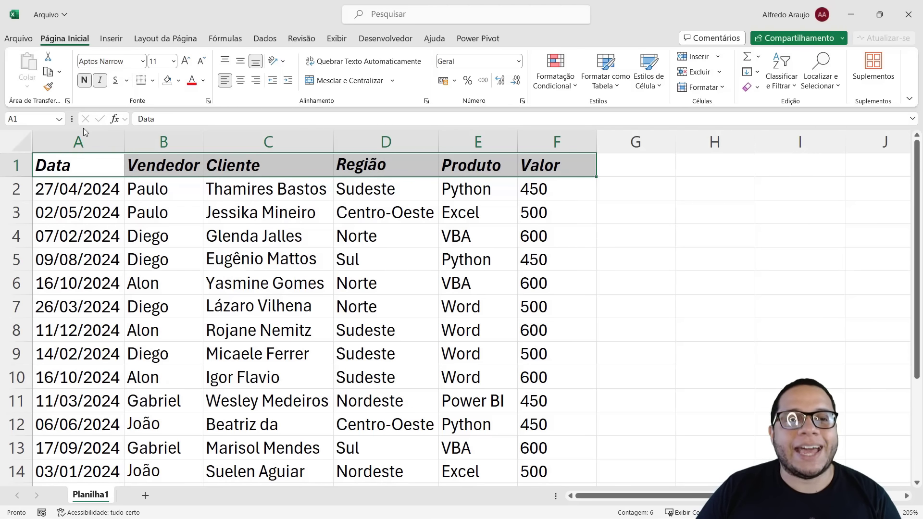
{"action": "left_click", "coordinate": [100, 80]}
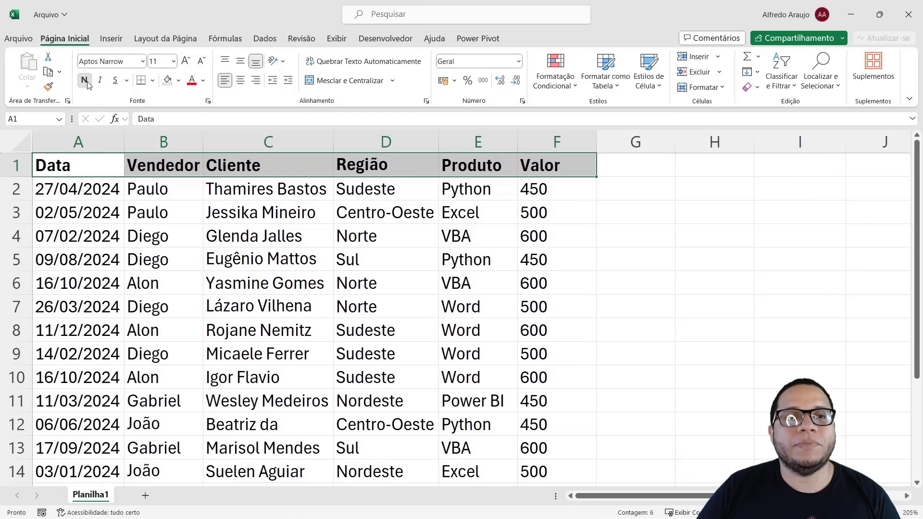
{"action": "left_click", "coordinate": [84, 81]}
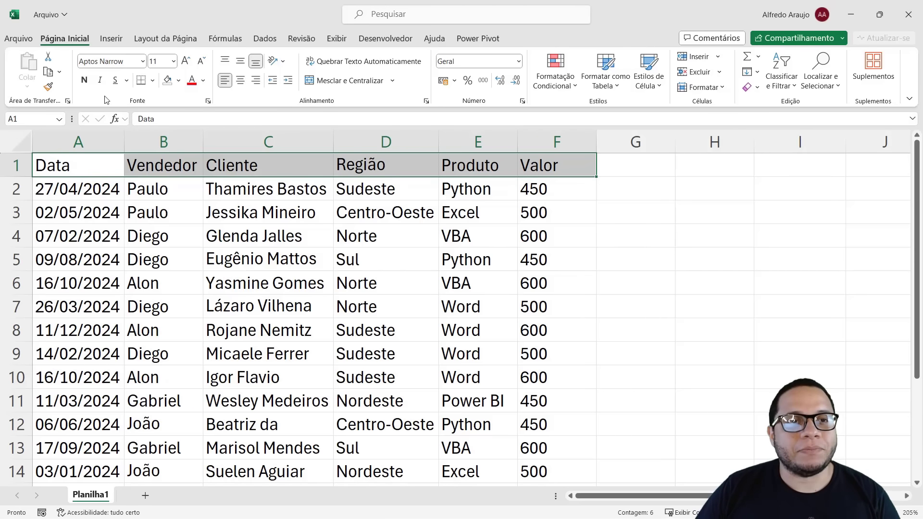
{"action": "left_click", "coordinate": [84, 81]}
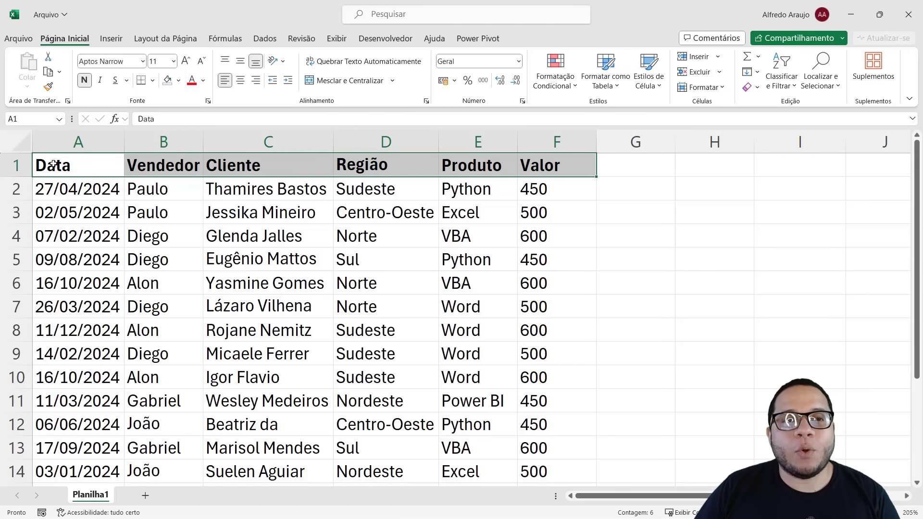
{"action": "left_click_drag", "start_coordinate": [53, 166], "coordinate": [553, 171]}
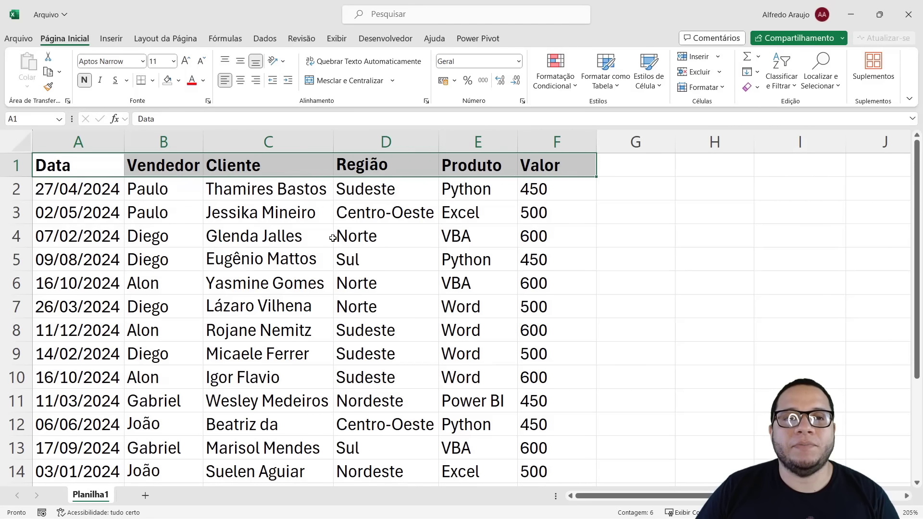
{"action": "left_click", "coordinate": [317, 238]}
{"action": "left_click_drag", "start_coordinate": [99, 173], "coordinate": [558, 141]}
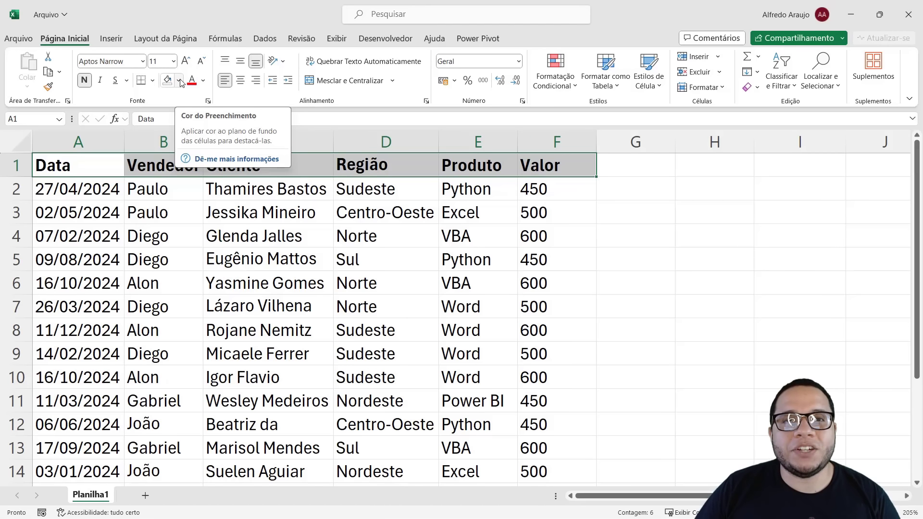
Fill the header row with dark blue
{"action": "left_click", "coordinate": [179, 81]}
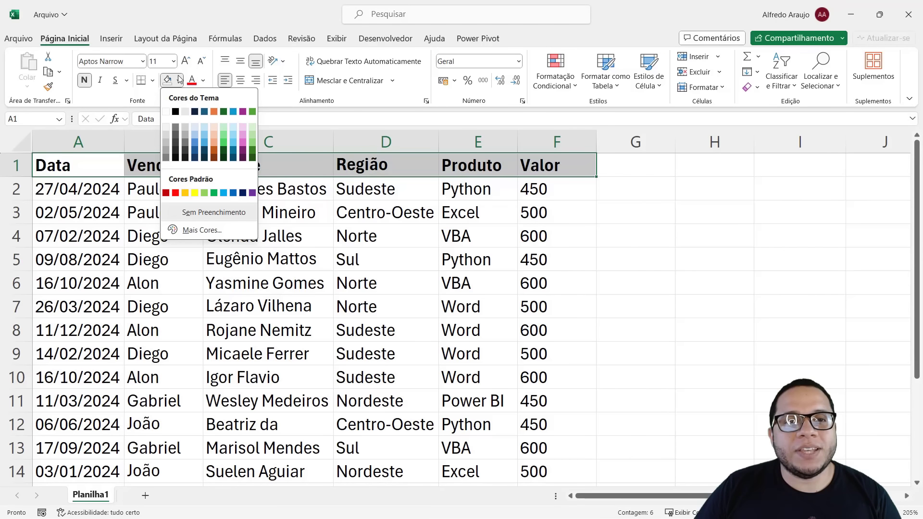
{"action": "left_click", "coordinate": [203, 155]}
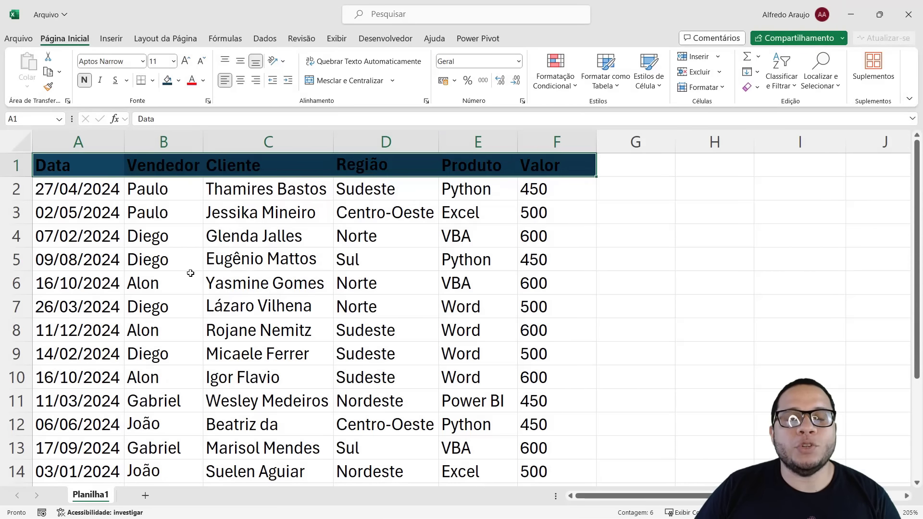
{"action": "left_click", "coordinate": [191, 301]}
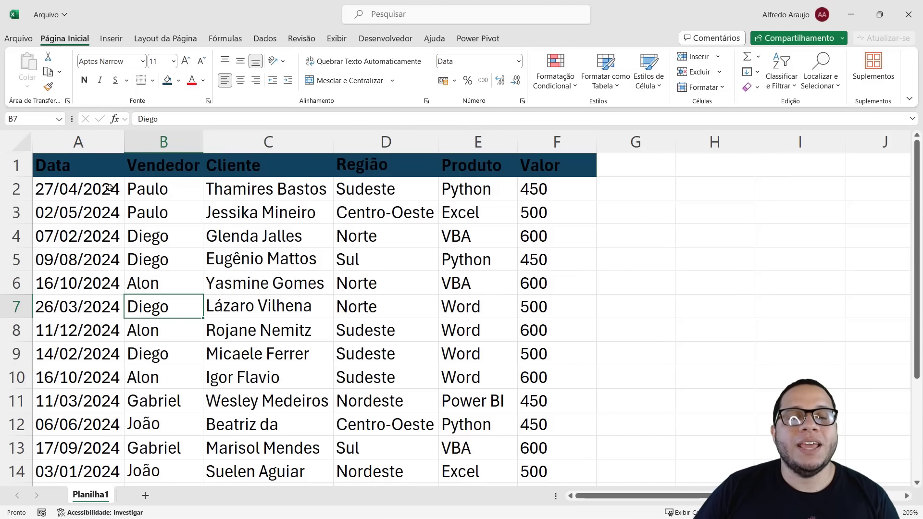
Reselect A1:F1 and change its fill to the dark green theme swatch
{"action": "left_click", "coordinate": [102, 171]}
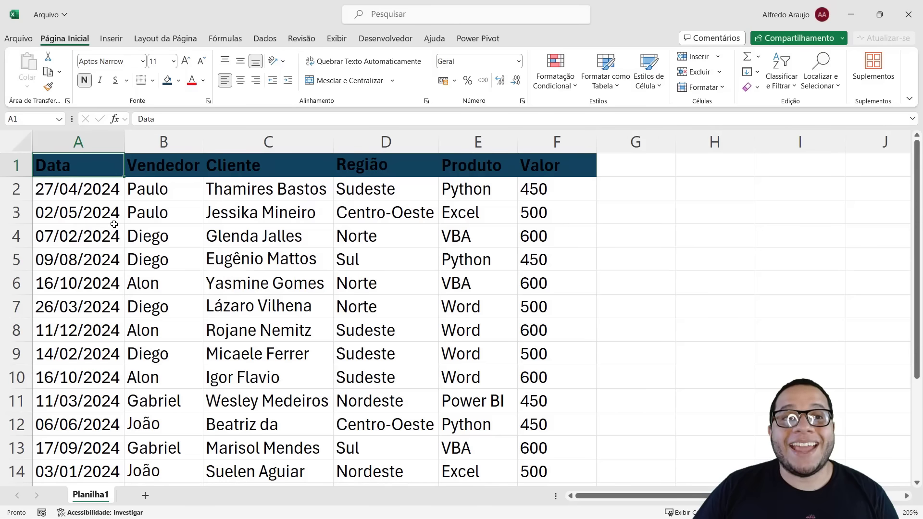
{"action": "left_click_drag", "start_coordinate": [62, 165], "coordinate": [557, 166]}
{"action": "left_click_drag", "start_coordinate": [101, 192], "coordinate": [570, 458]}
{"action": "left_click_drag", "start_coordinate": [91, 164], "coordinate": [577, 165]}
{"action": "left_click_drag", "start_coordinate": [96, 189], "coordinate": [610, 447]}
{"action": "left_click_drag", "start_coordinate": [553, 165], "coordinate": [53, 165]}
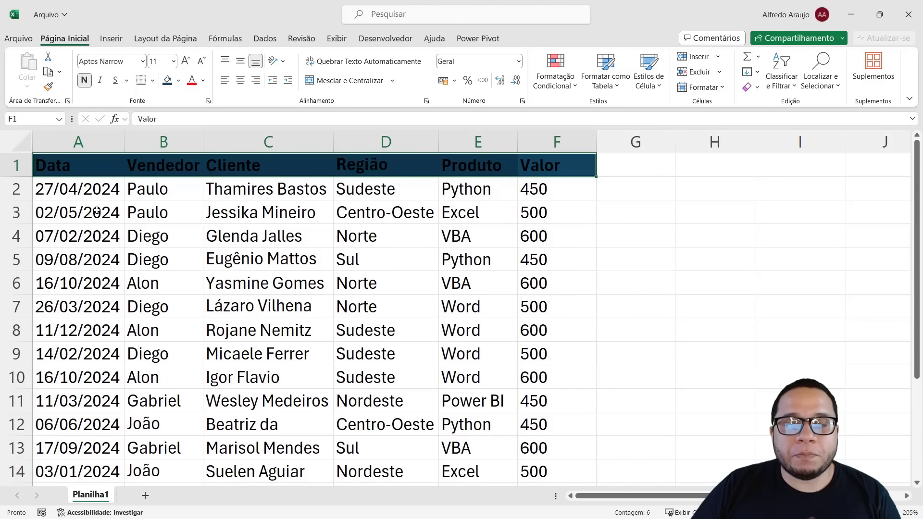
{"action": "left_click", "coordinate": [179, 83]}
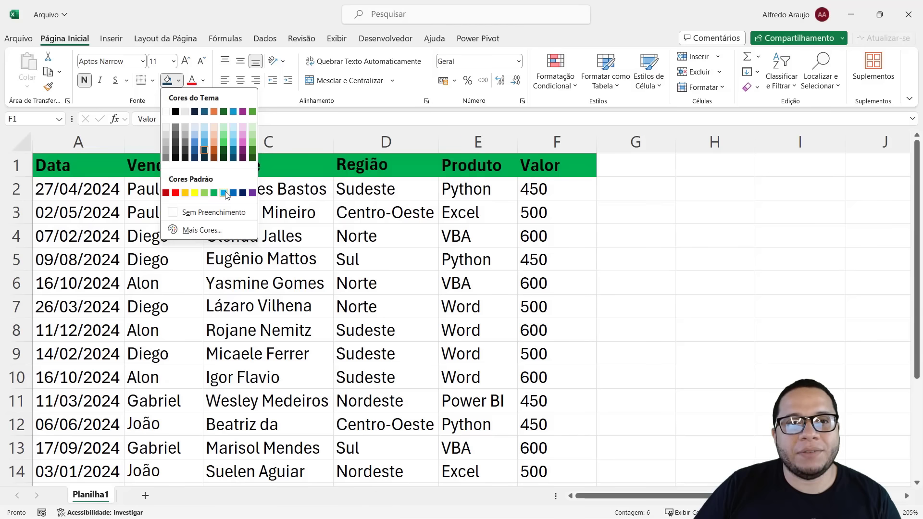
{"action": "left_click", "coordinate": [223, 153]}
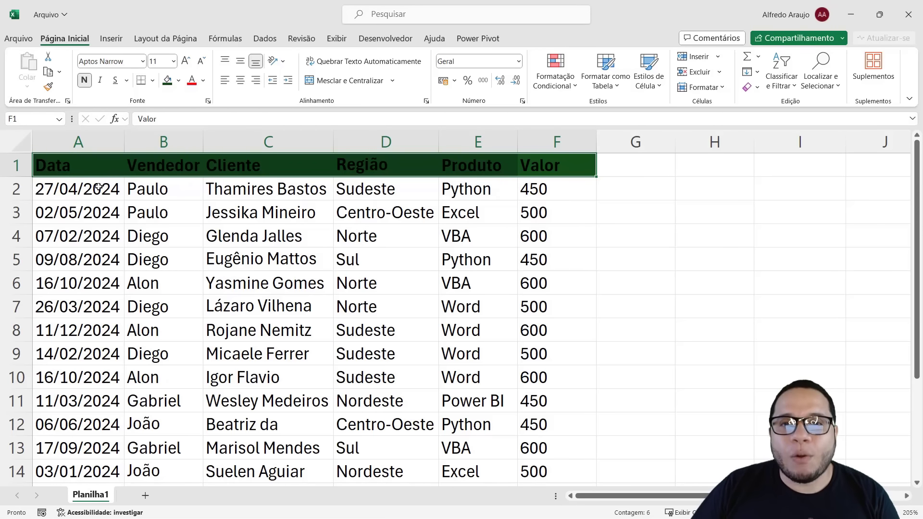
Set the font colour of header cells A1:F1 to white
{"action": "left_click", "coordinate": [203, 81]}
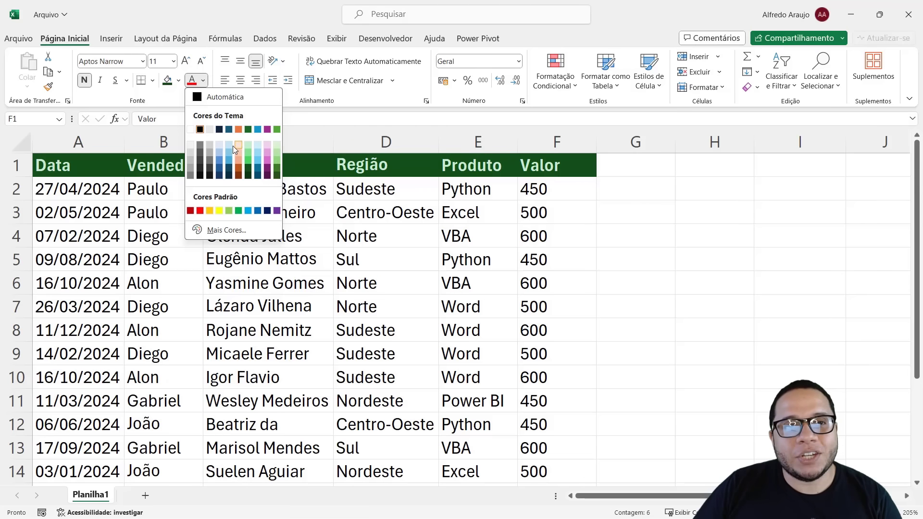
{"action": "left_click", "coordinate": [191, 129]}
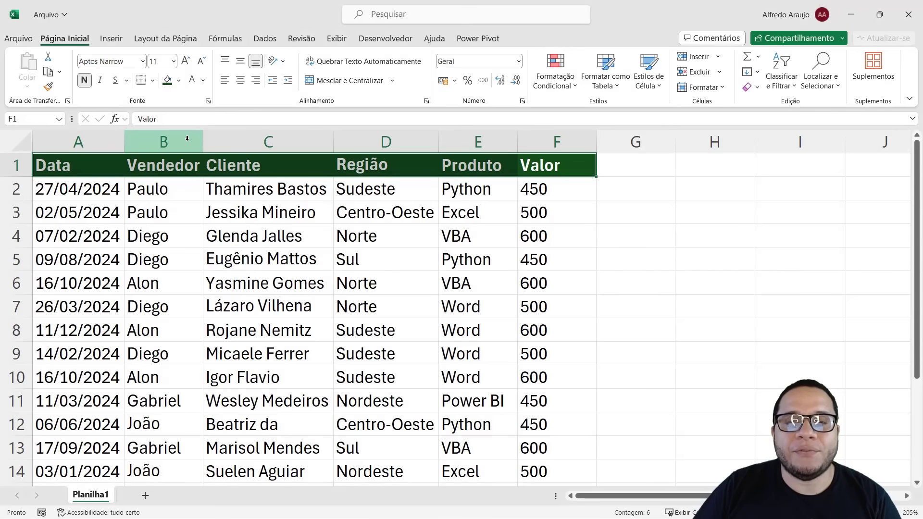
{"action": "left_click", "coordinate": [188, 232]}
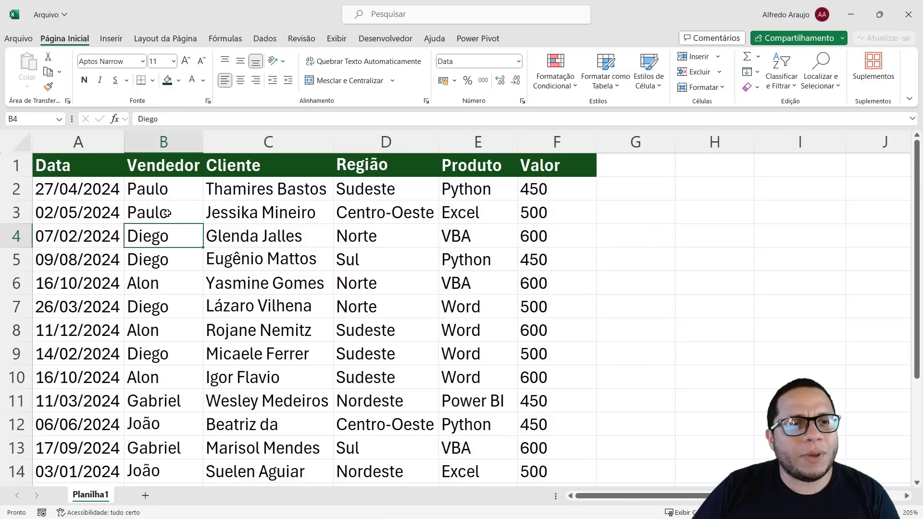
Select the data rows A2:F14 and center them
{"action": "left_click_drag", "start_coordinate": [87, 189], "coordinate": [537, 476]}
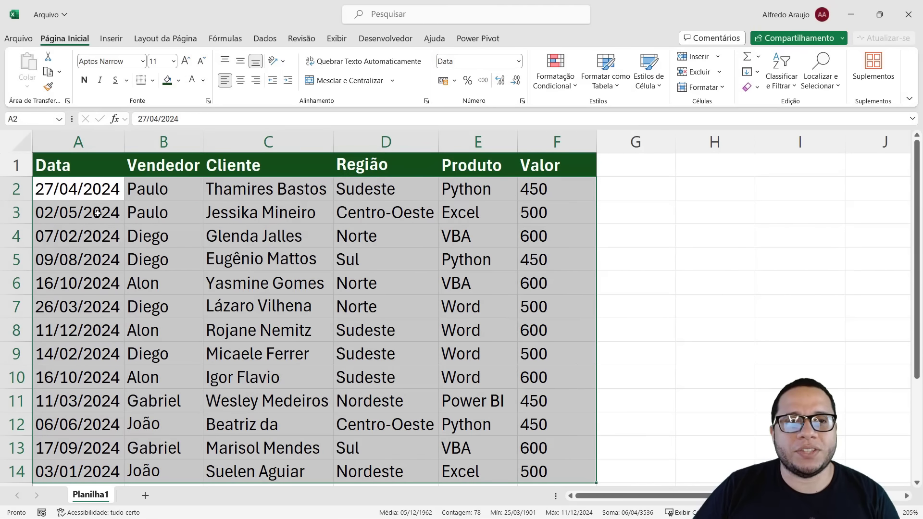
{"action": "left_click_drag", "start_coordinate": [85, 188], "coordinate": [546, 471]}
{"action": "scroll", "coordinate": [442, 381], "scroll_direction": "up", "scroll_amount": 1}
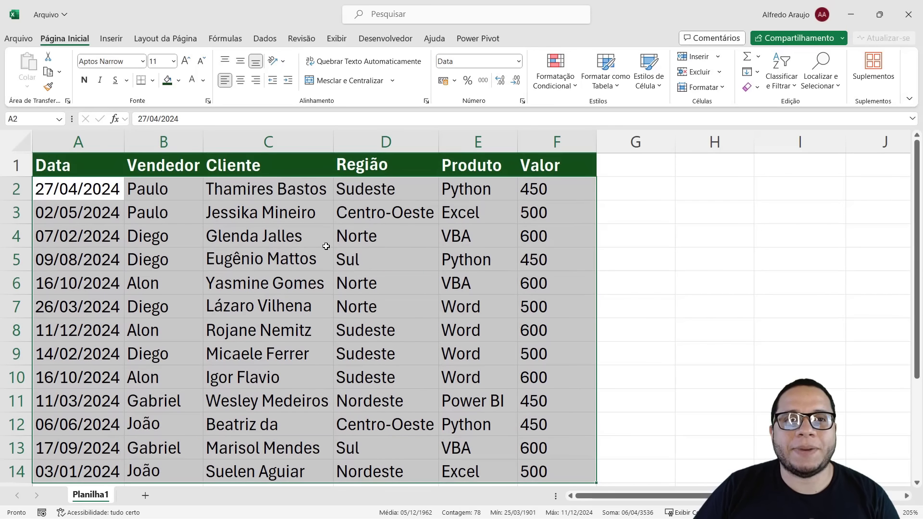
{"action": "left_click", "coordinate": [242, 82]}
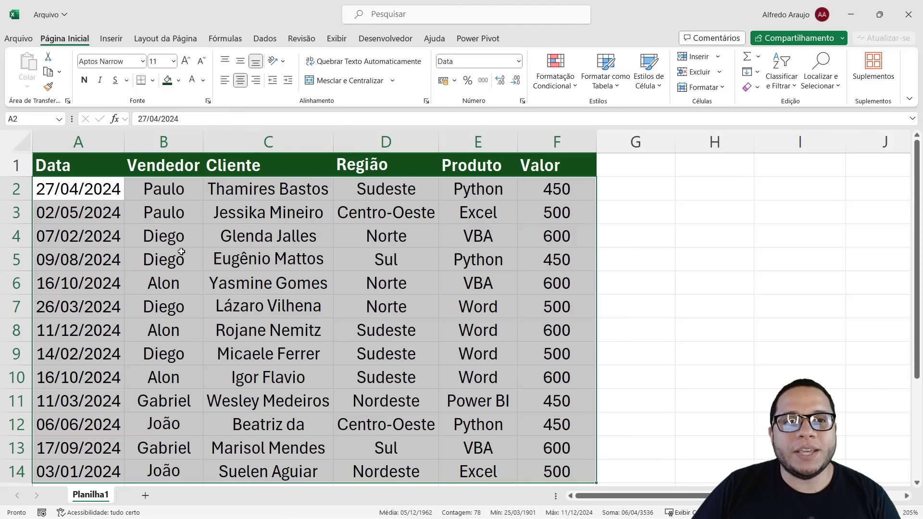
{"action": "left_click", "coordinate": [159, 191]}
Try right alignment on the data, re-center it, then center the header labels A1:F1
{"action": "left_click_drag", "start_coordinate": [159, 192], "coordinate": [166, 469]}
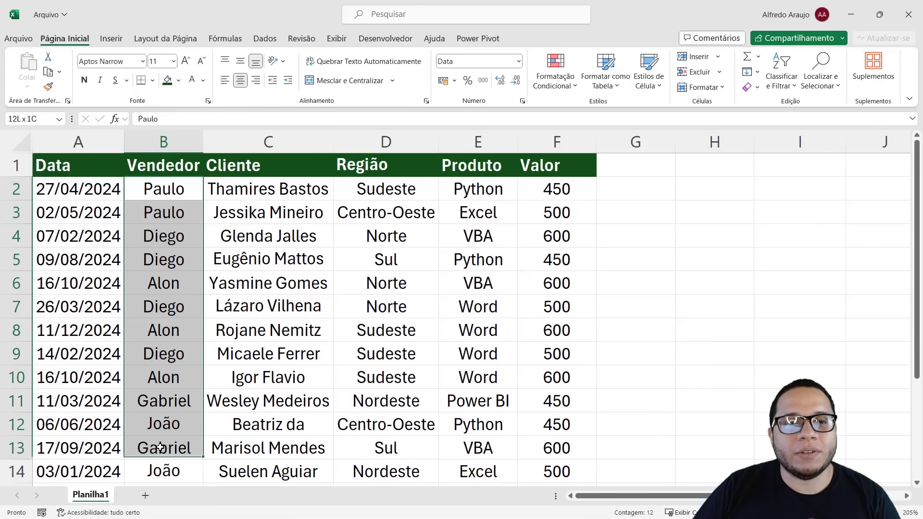
{"action": "left_click_drag", "start_coordinate": [78, 189], "coordinate": [78, 212]}
{"action": "left_click_drag", "start_coordinate": [148, 246], "coordinate": [604, 480]}
{"action": "left_click", "coordinate": [256, 80]}
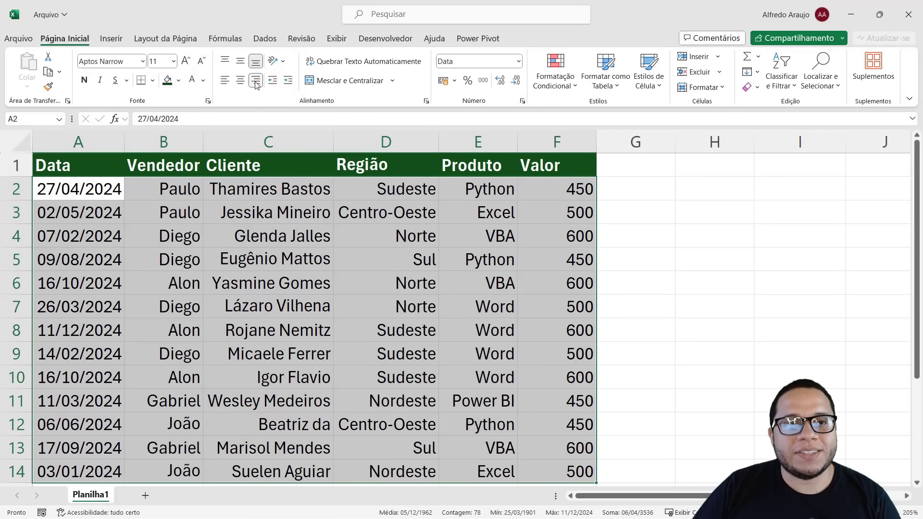
{"action": "left_click", "coordinate": [241, 80]}
{"action": "left_click_drag", "start_coordinate": [96, 166], "coordinate": [566, 135]}
{"action": "left_click", "coordinate": [241, 81]}
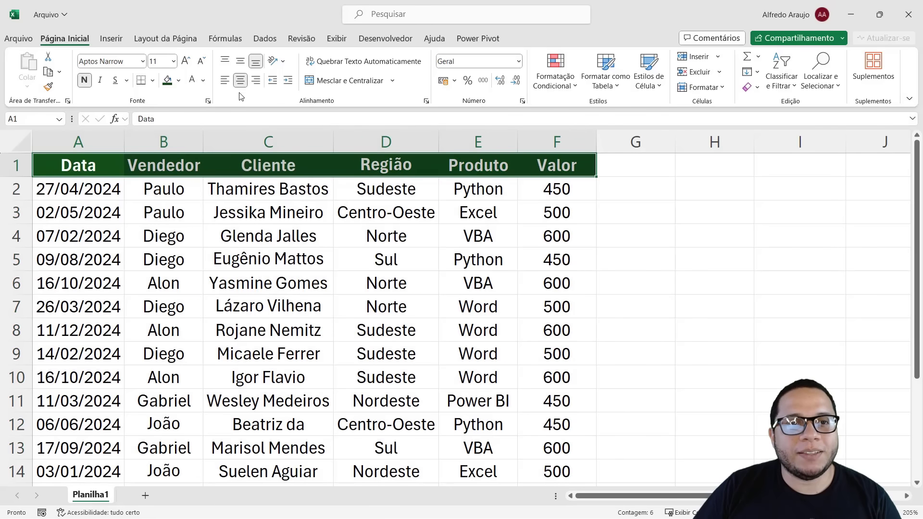
{"action": "left_click", "coordinate": [250, 262]}
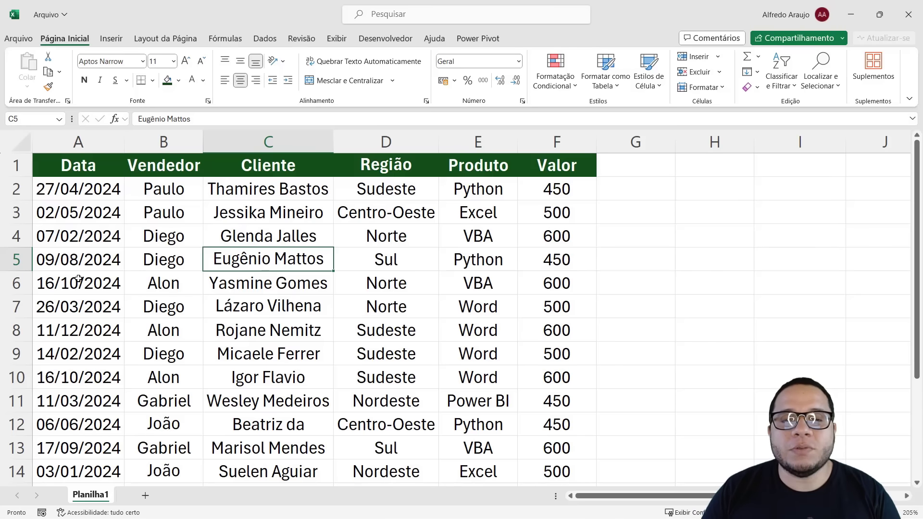
{"action": "left_click_drag", "start_coordinate": [41, 171], "coordinate": [583, 151]}
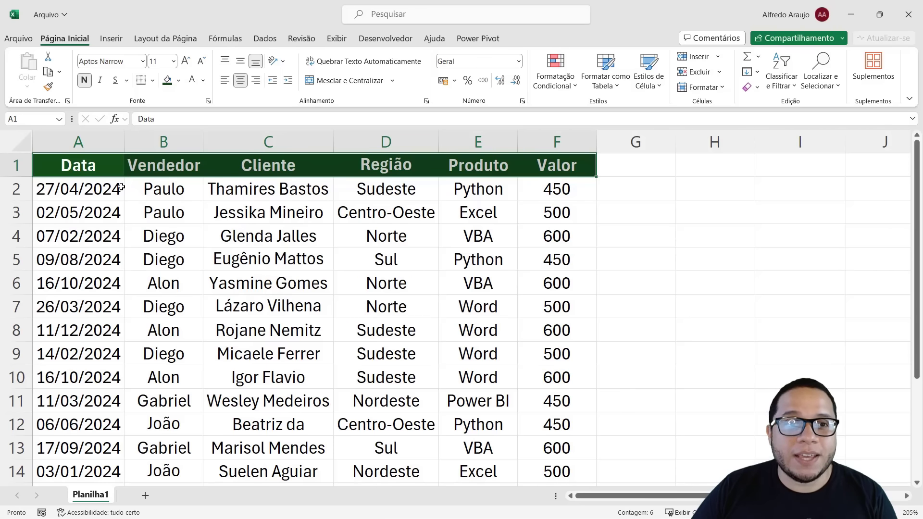
{"action": "left_click_drag", "start_coordinate": [86, 168], "coordinate": [96, 476]}
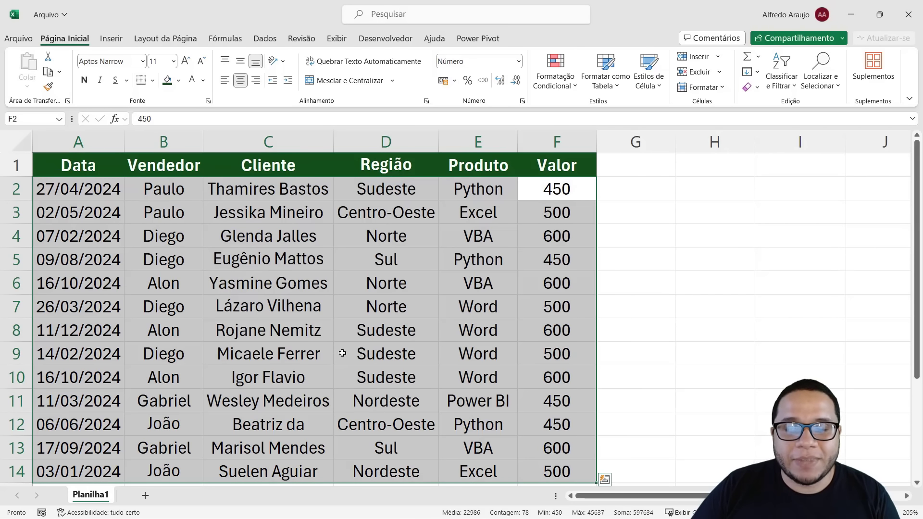
{"action": "left_click", "coordinate": [316, 360]}
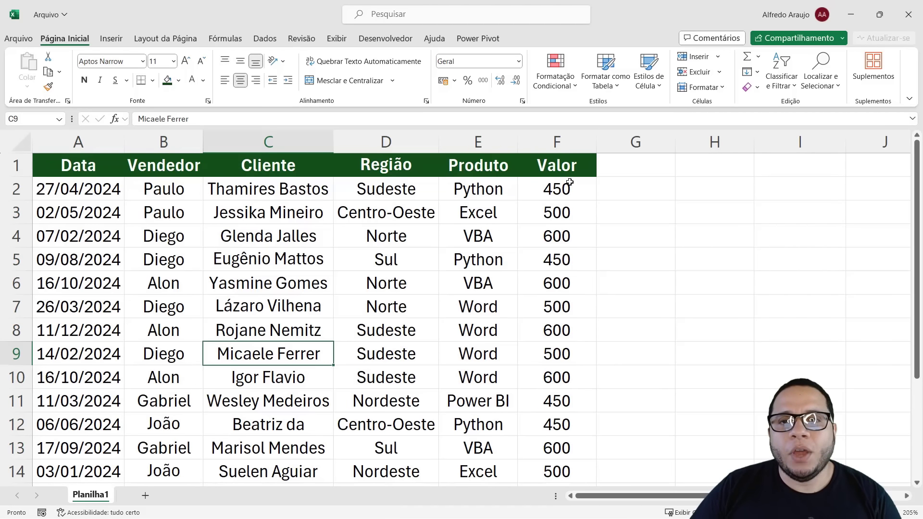
{"action": "left_click_drag", "start_coordinate": [569, 183], "coordinate": [571, 475]}
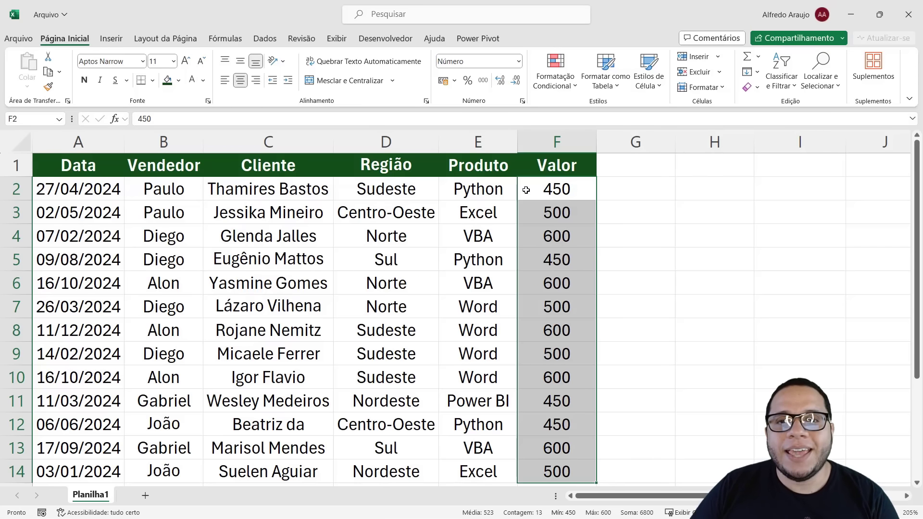
{"action": "left_click_drag", "start_coordinate": [573, 187], "coordinate": [72, 187]}
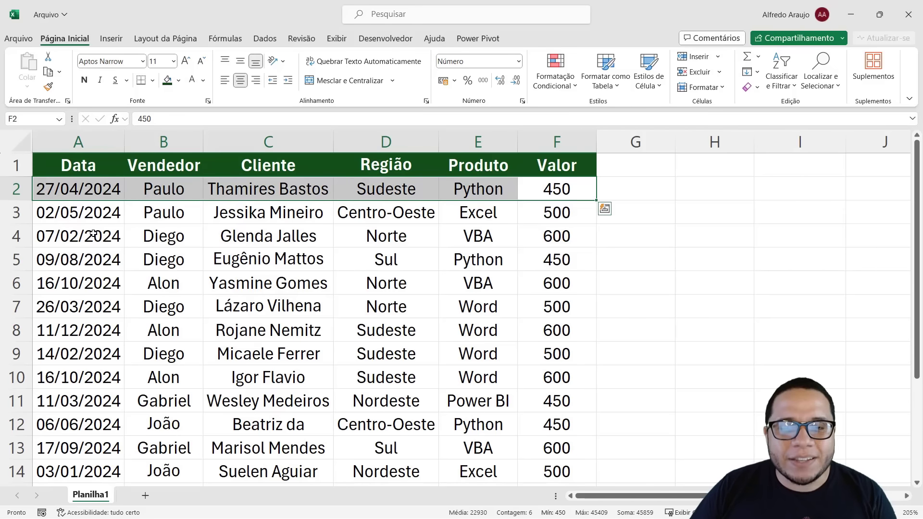
{"action": "left_click_drag", "start_coordinate": [573, 216], "coordinate": [63, 222]}
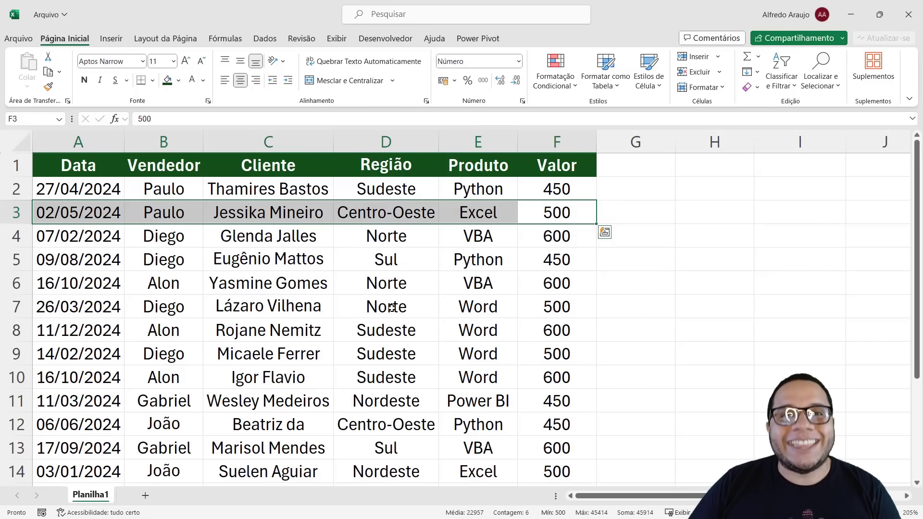
{"action": "left_click_drag", "start_coordinate": [553, 235], "coordinate": [82, 237]}
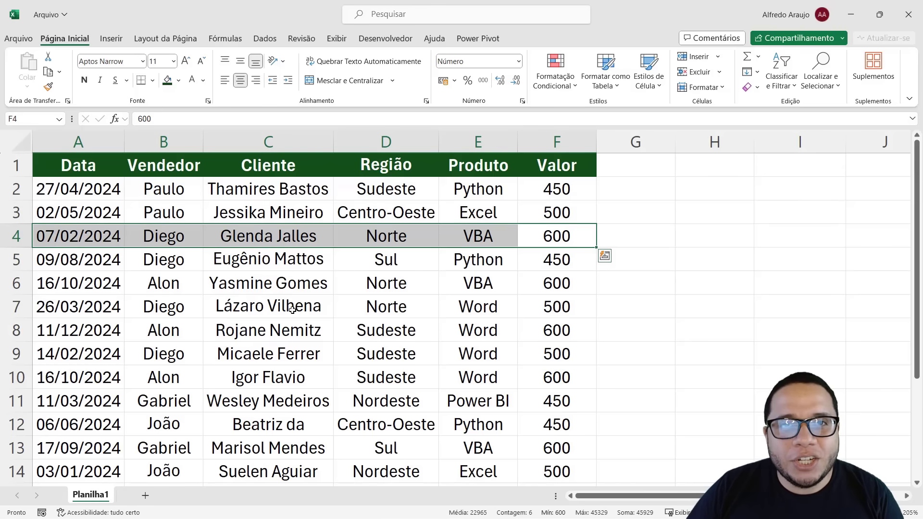
{"action": "left_click", "coordinate": [556, 188], "text": "ctrl"}
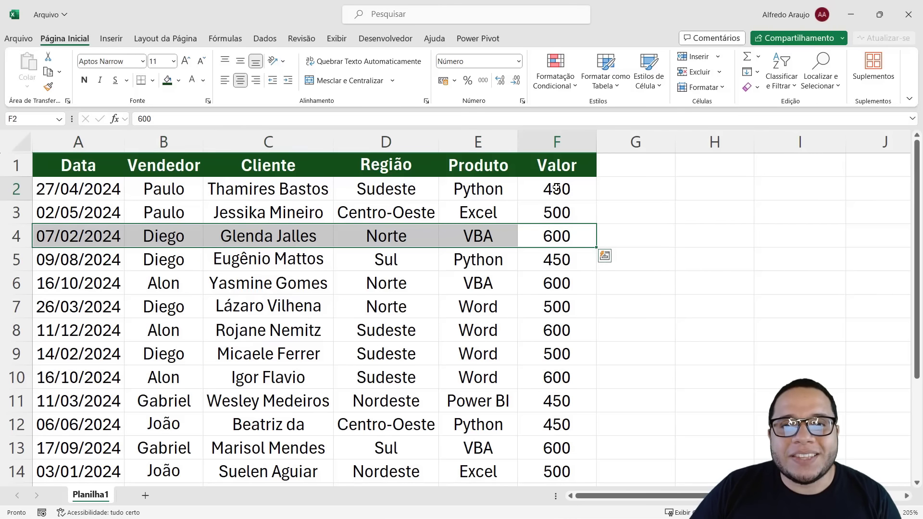
{"action": "left_click", "coordinate": [556, 188]}
{"action": "left_click", "coordinate": [556, 214]}
{"action": "left_click", "coordinate": [553, 236]}
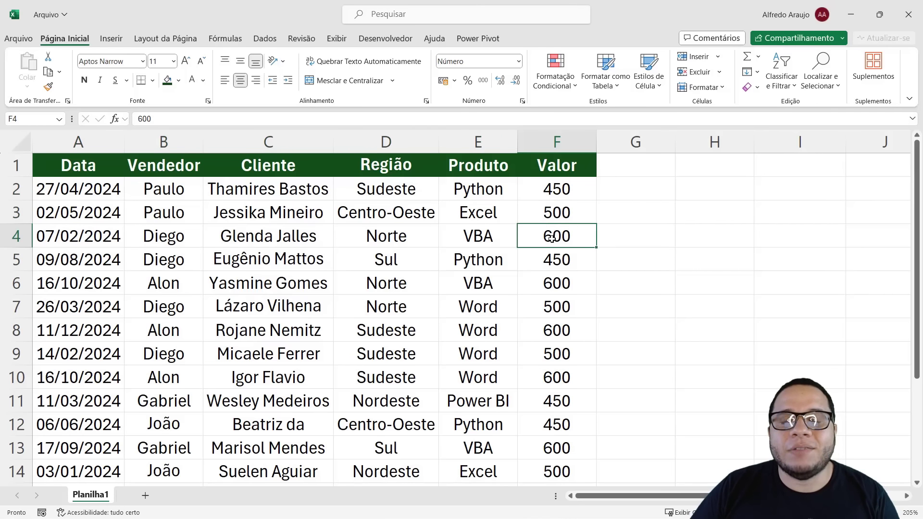
{"action": "left_click", "coordinate": [555, 191]}
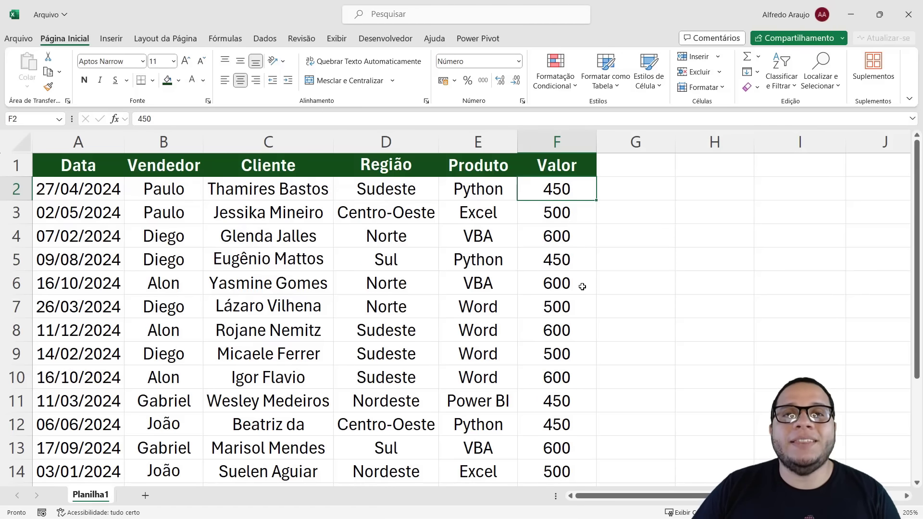
{"action": "left_click_drag", "start_coordinate": [557, 188], "coordinate": [560, 472]}
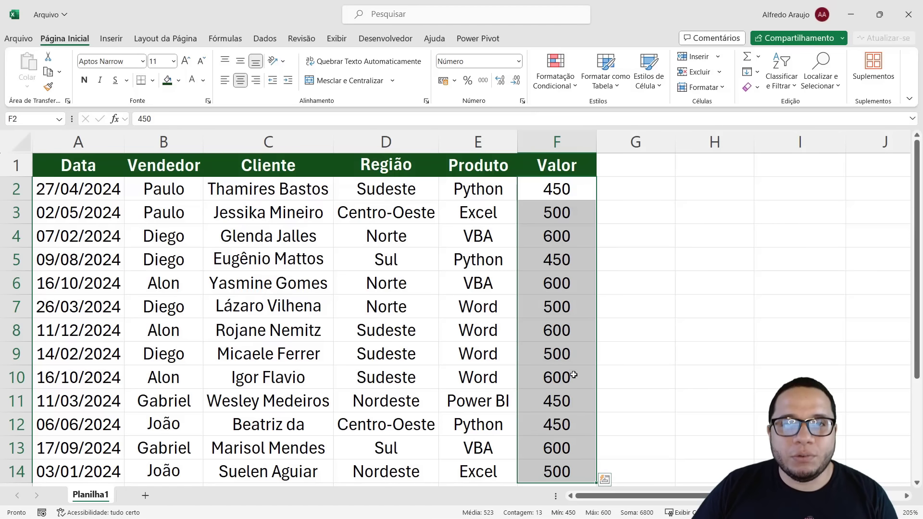
Apply the Moeda number format to the Valor amounts, showing values like R$ 450,00
{"action": "left_click", "coordinate": [519, 62]}
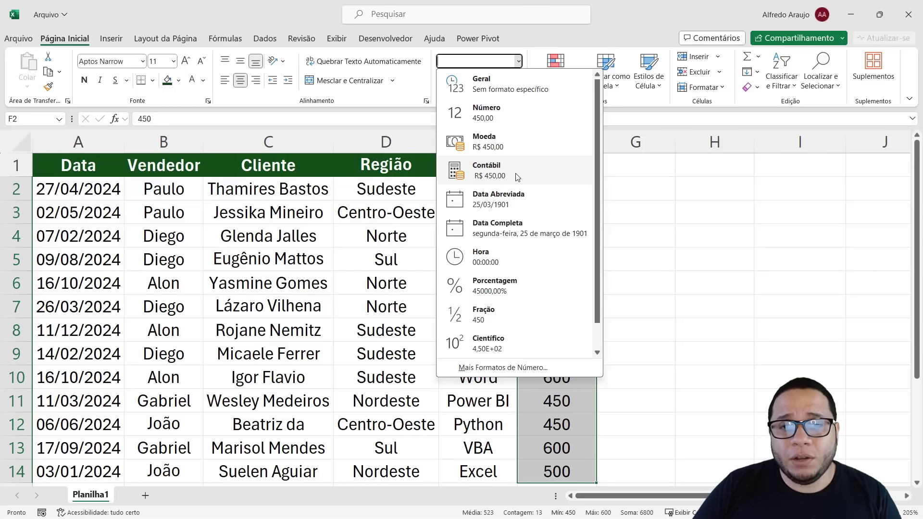
{"action": "left_click", "coordinate": [502, 144]}
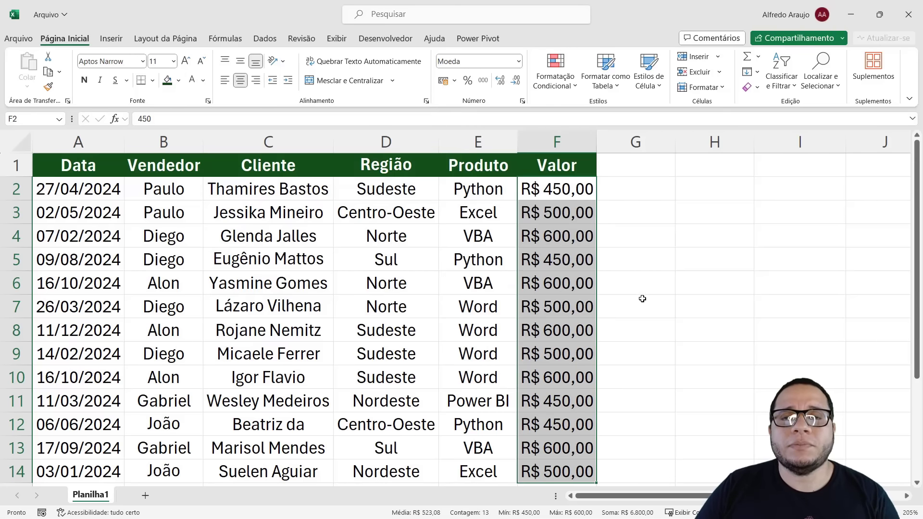
{"action": "left_click", "coordinate": [457, 269]}
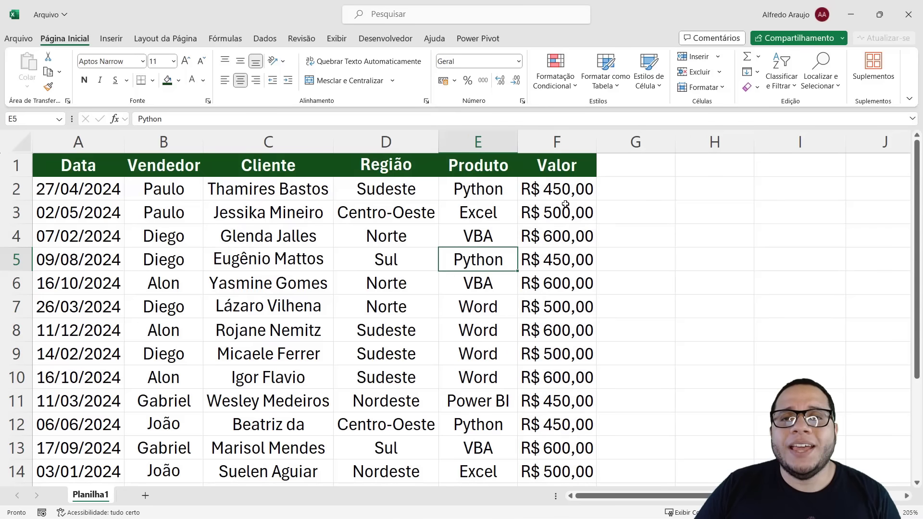
{"action": "left_click_drag", "start_coordinate": [565, 190], "coordinate": [562, 473]}
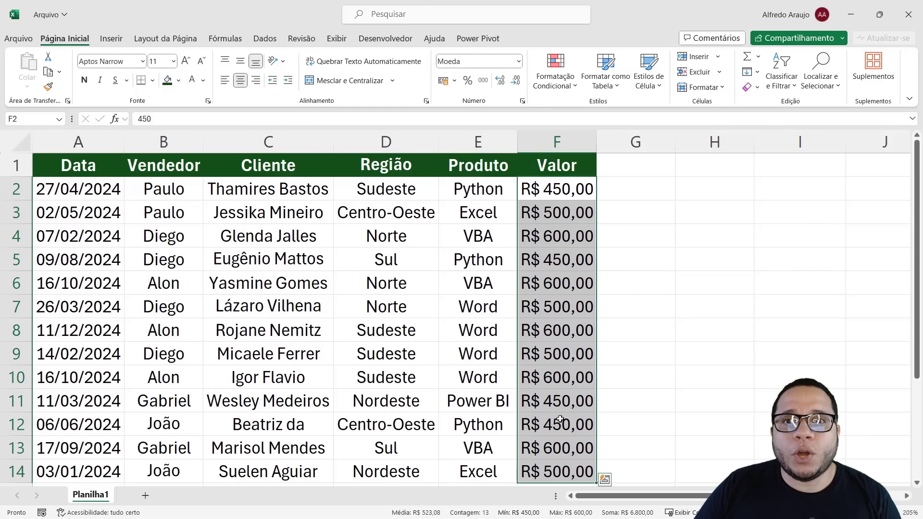
{"action": "left_click_drag", "start_coordinate": [561, 189], "coordinate": [561, 469]}
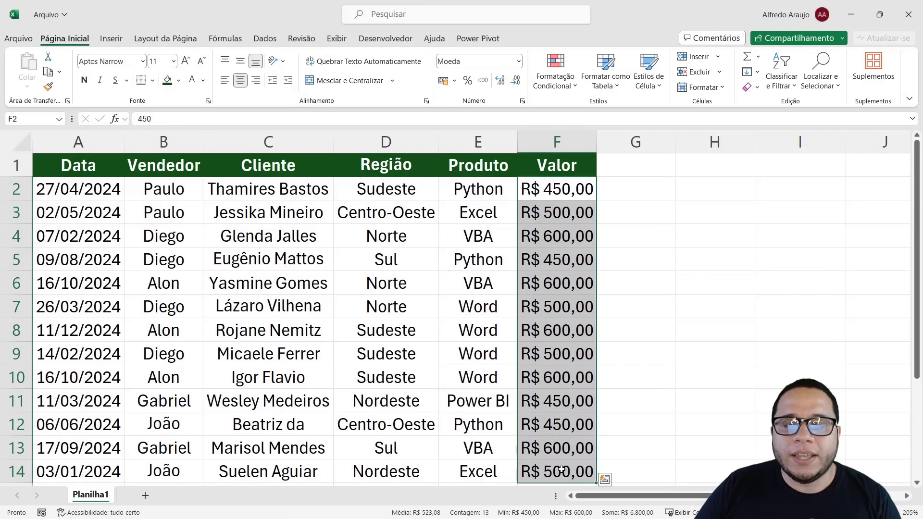
{"action": "left_click", "coordinate": [570, 173]}
{"action": "key", "text": "Delete"}
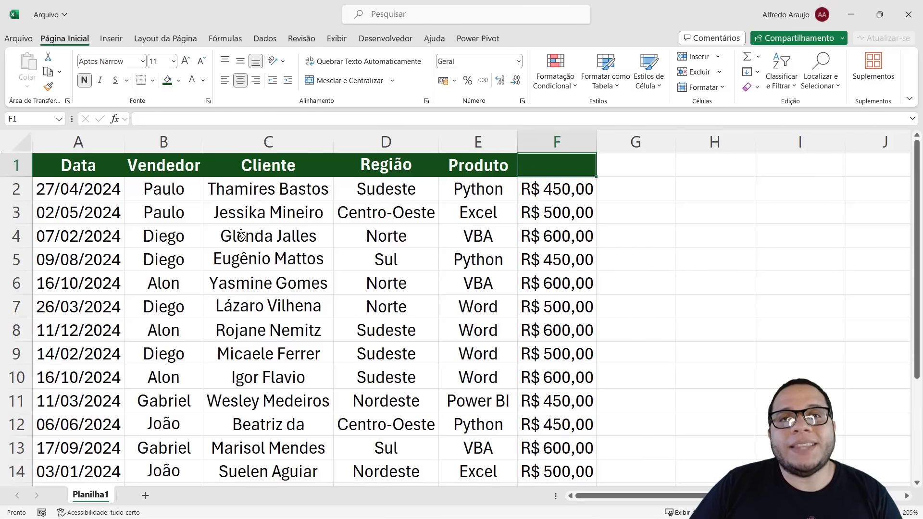
{"action": "left_click", "coordinate": [7, 189]}
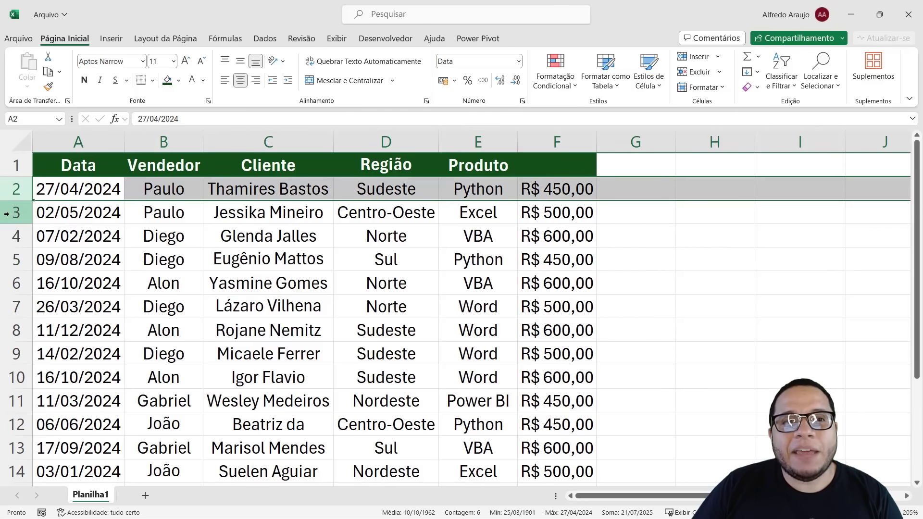
{"action": "left_click", "coordinate": [7, 213]}
{"action": "left_click", "coordinate": [8, 259]}
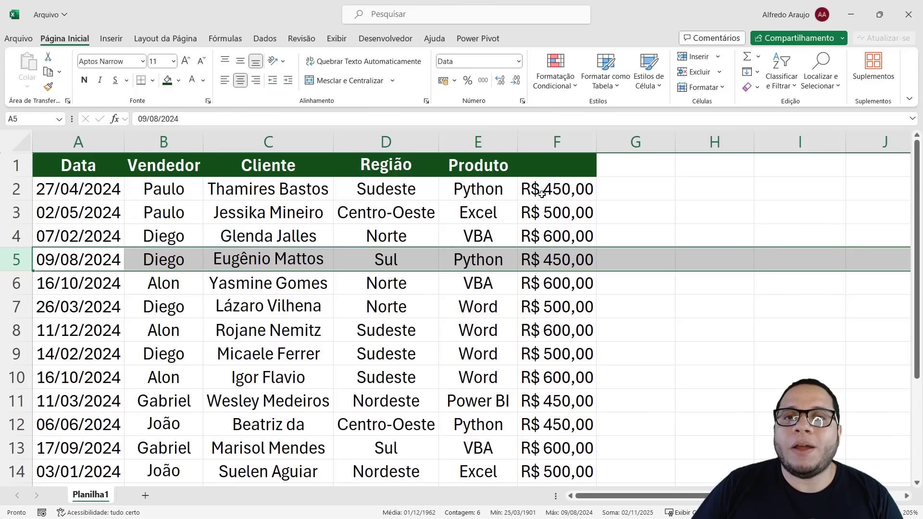
{"action": "left_click_drag", "start_coordinate": [542, 194], "coordinate": [552, 447]}
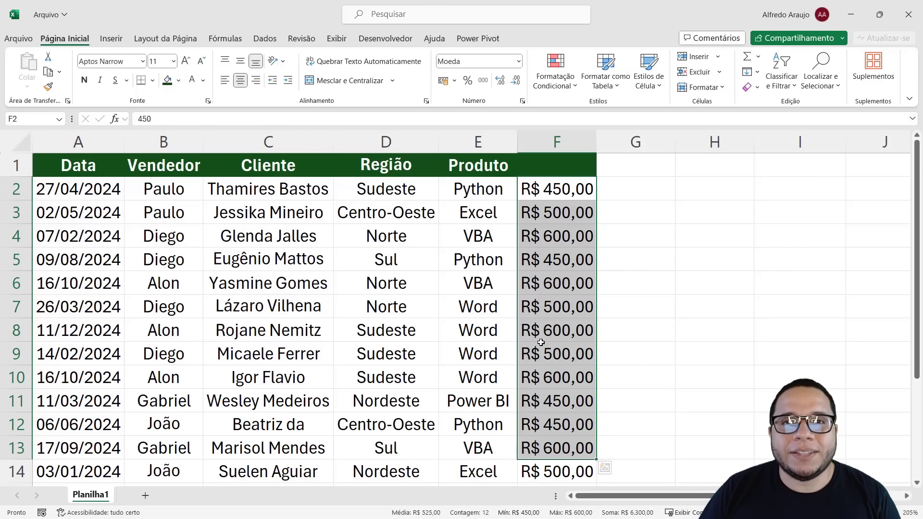
{"action": "left_click", "coordinate": [545, 167]}
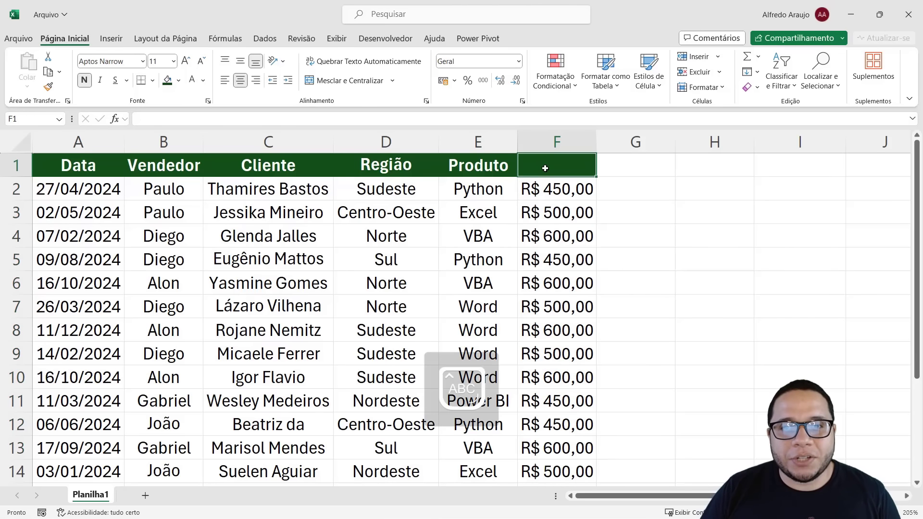
{"action": "type", "text": "Valor"}
{"action": "key", "text": "Return"}
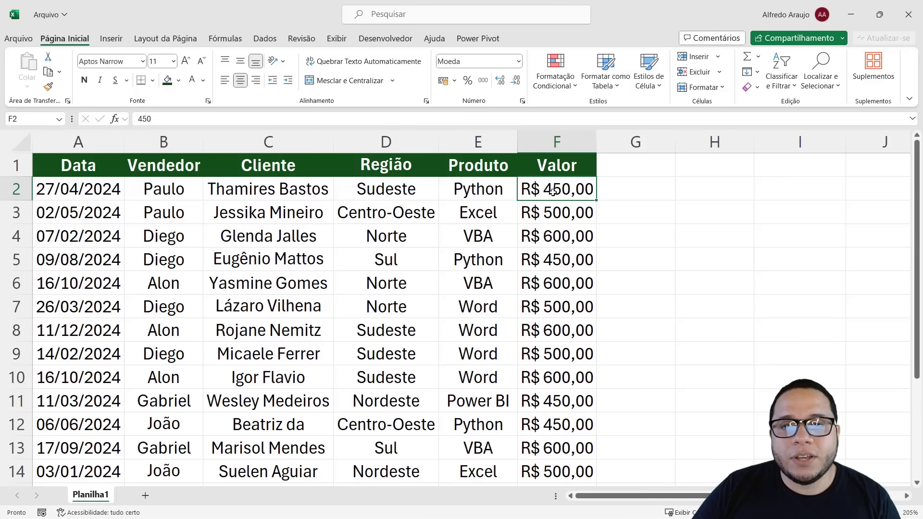
Remove both decimal places from the Valor amounts F2:F14, giving values like R$ 450
{"action": "left_click_drag", "start_coordinate": [552, 191], "coordinate": [604, 480]}
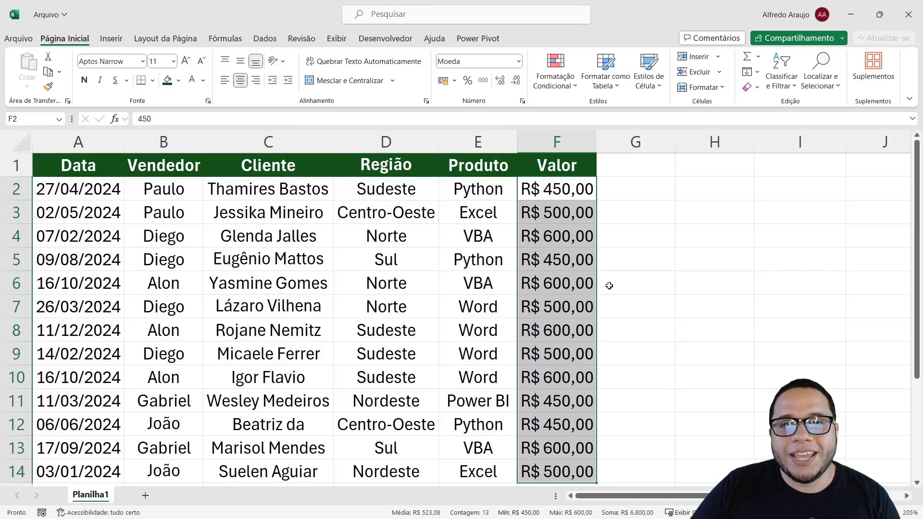
{"action": "left_click", "coordinate": [584, 235]}
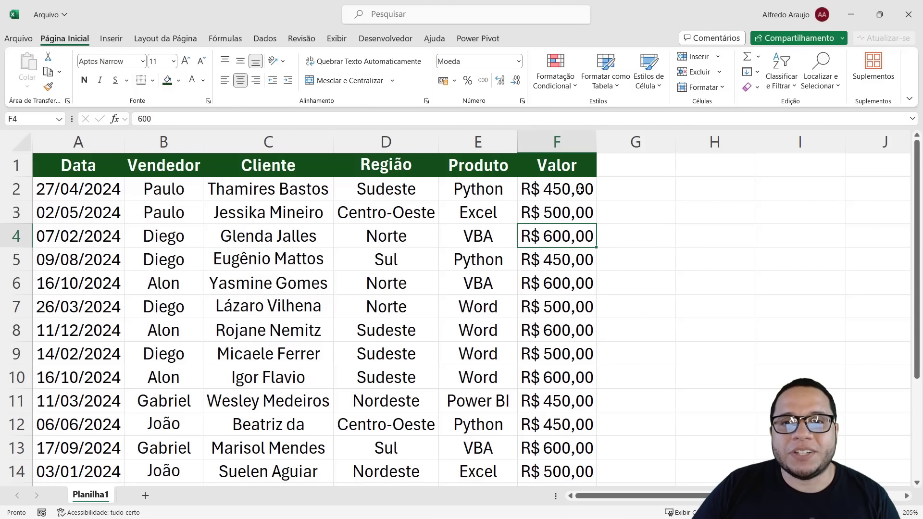
{"action": "left_click_drag", "start_coordinate": [580, 194], "coordinate": [583, 469]}
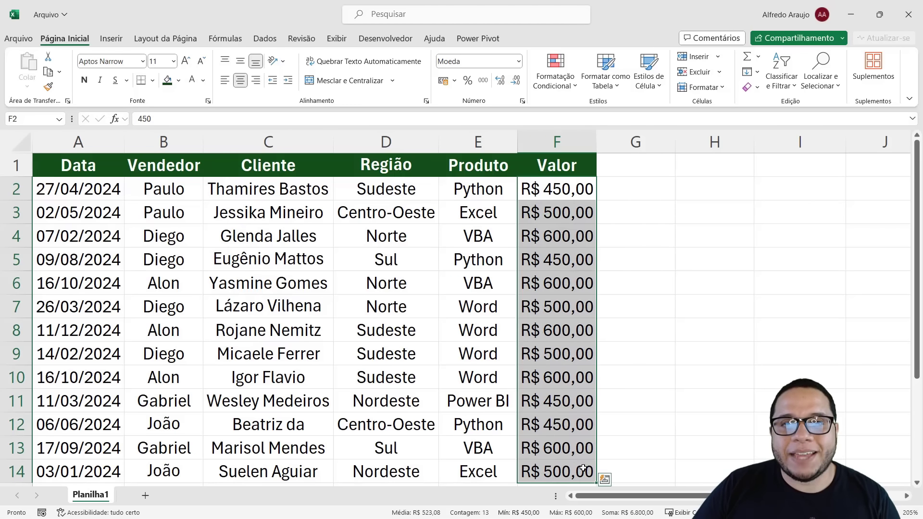
{"action": "left_click", "coordinate": [516, 81]}
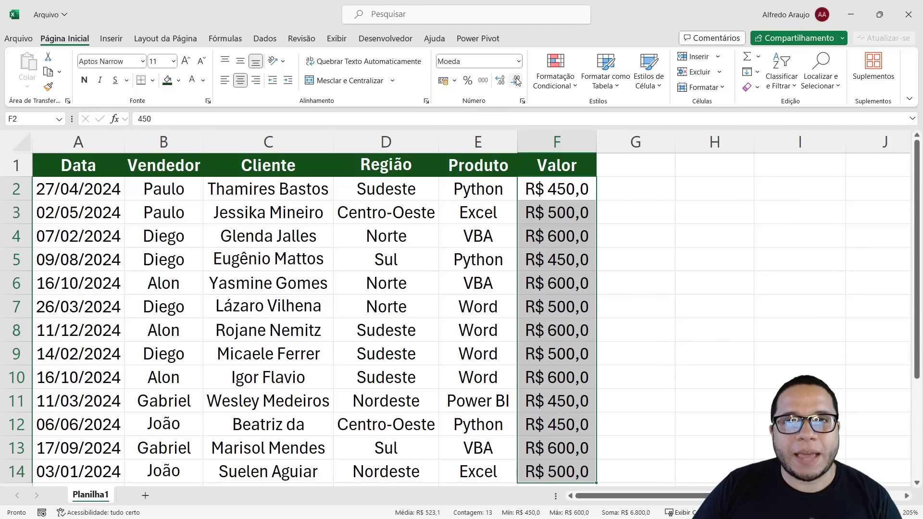
{"action": "left_click", "coordinate": [516, 80]}
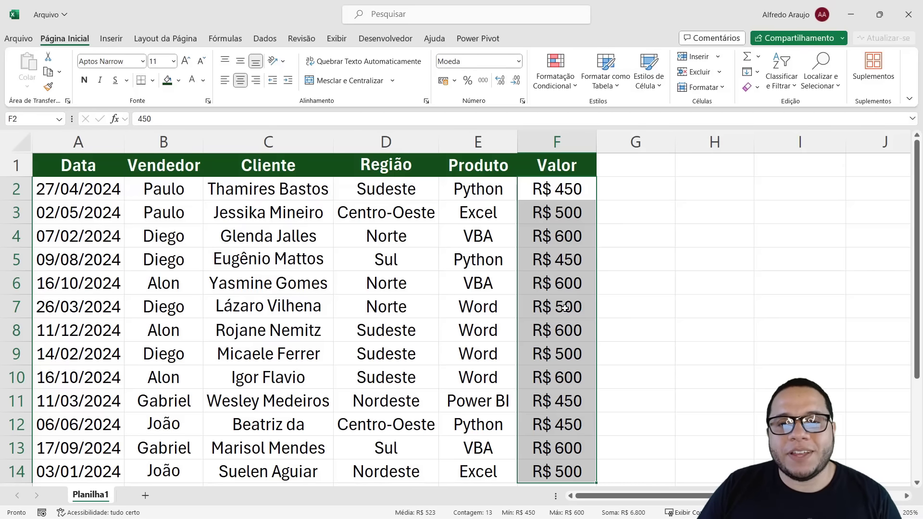
{"action": "left_click", "coordinate": [519, 60]}
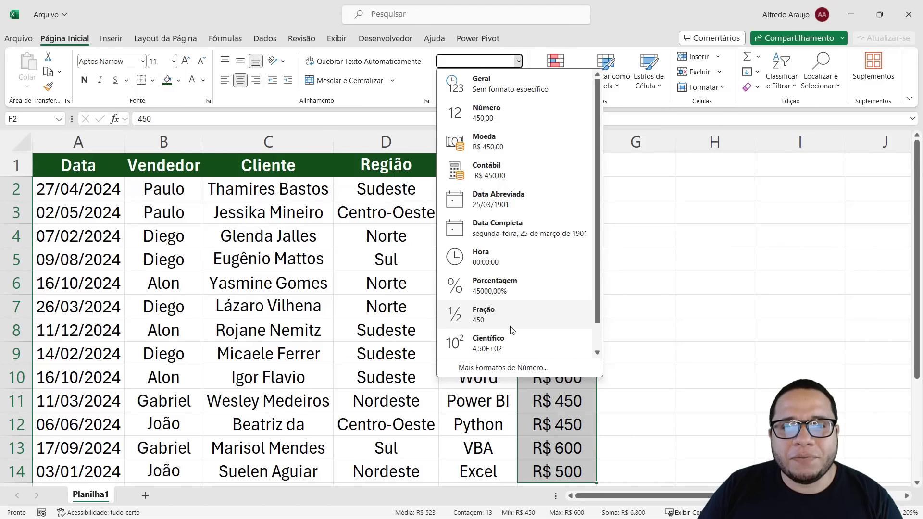
Dismiss the number format list and select the dates A2:A13, then cell A4
{"action": "key", "text": "Escape"}
{"action": "left_click_drag", "start_coordinate": [89, 194], "coordinate": [79, 449]}
{"action": "mouse_move", "coordinate": [103, 236]}
{"action": "left_mouse_down"}
{"action": "mouse_move", "coordinate": [98, 283]}
{"action": "mouse_move", "coordinate": [102, 237]}
{"action": "left_mouse_up"}
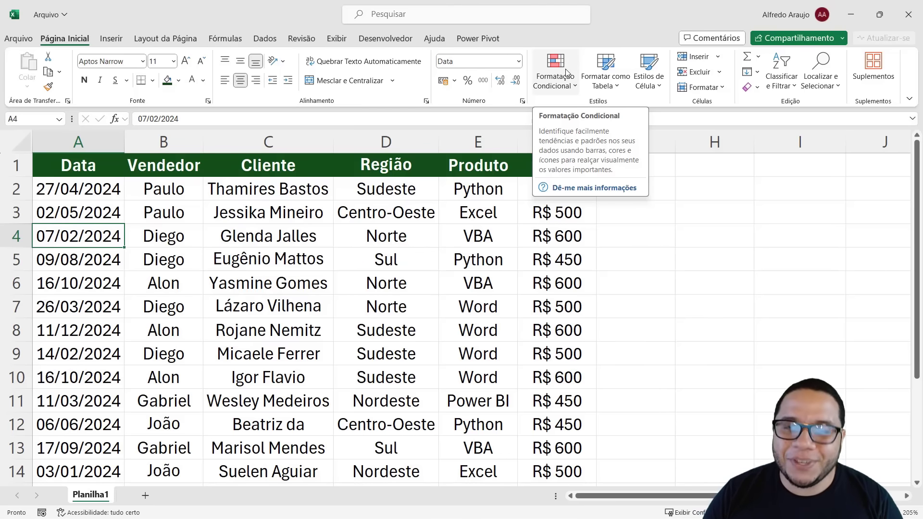
On the Dados tab, toggle Filtro off and back on to add header filter arrows
{"action": "left_click", "coordinate": [376, 162]}
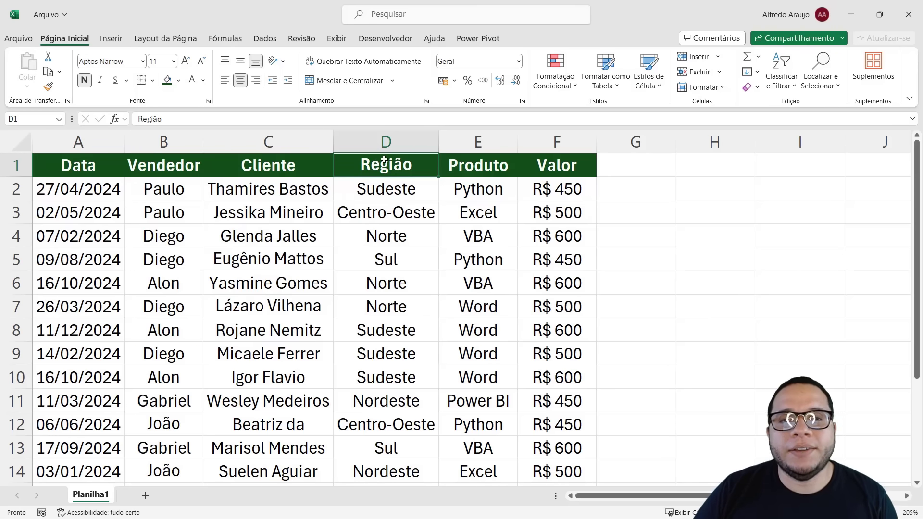
{"action": "left_click", "coordinate": [268, 39]}
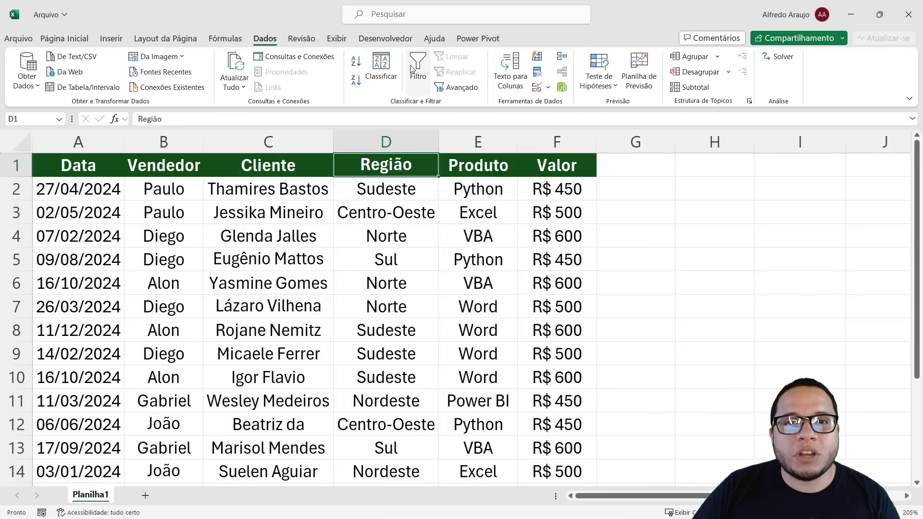
{"action": "left_click", "coordinate": [308, 164]}
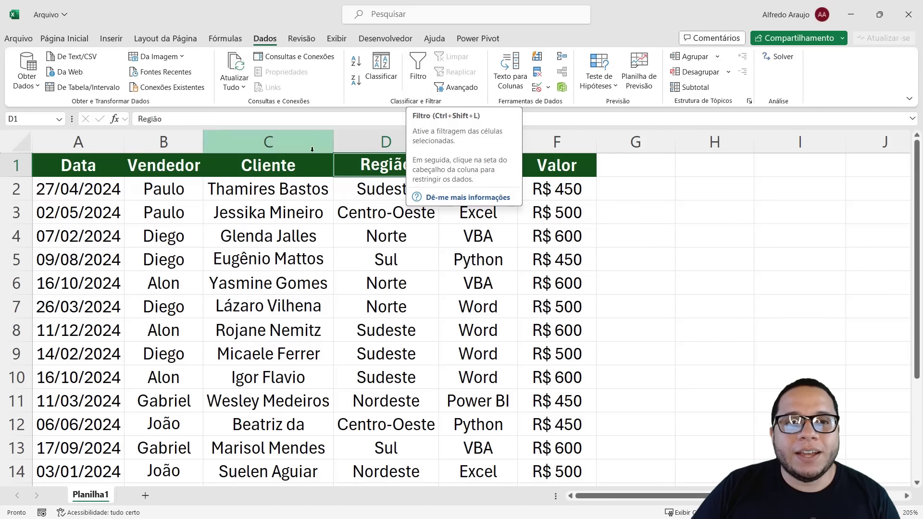
{"action": "left_click", "coordinate": [127, 170]}
{"action": "key", "text": "Left"}
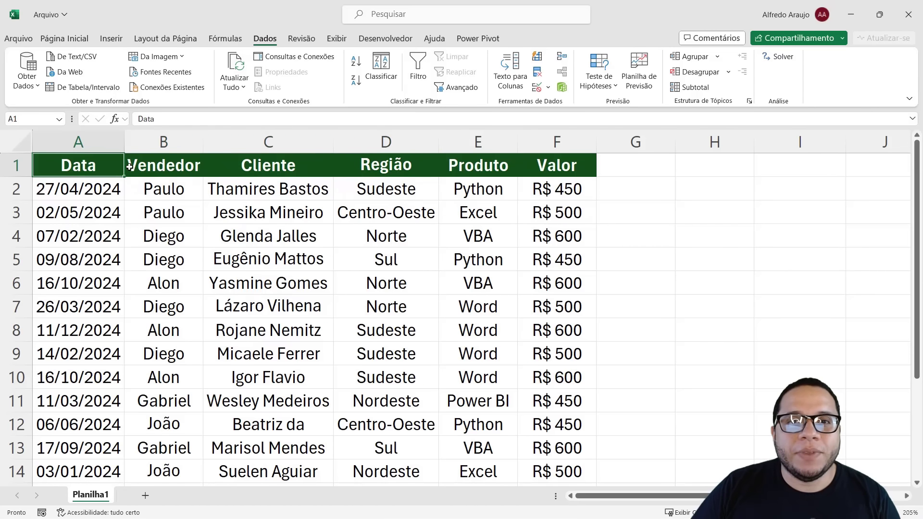
{"action": "left_click", "coordinate": [418, 72]}
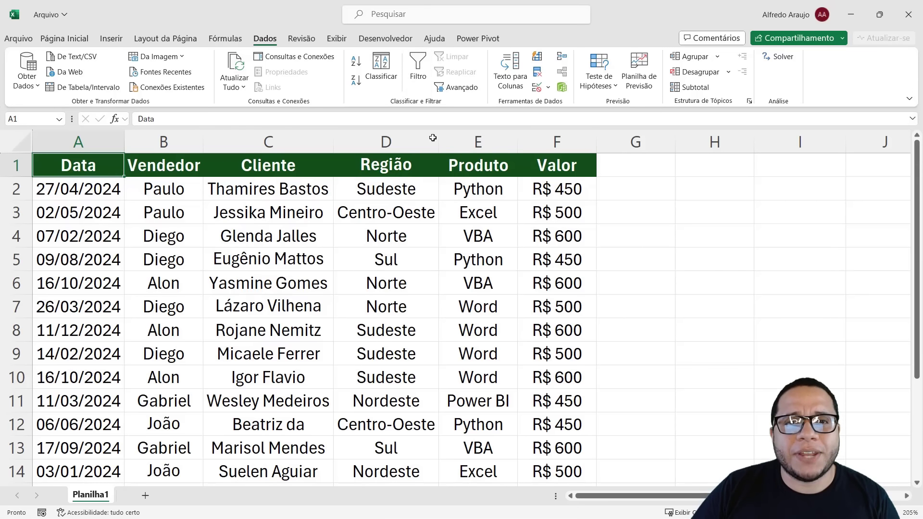
{"action": "left_click", "coordinate": [420, 79]}
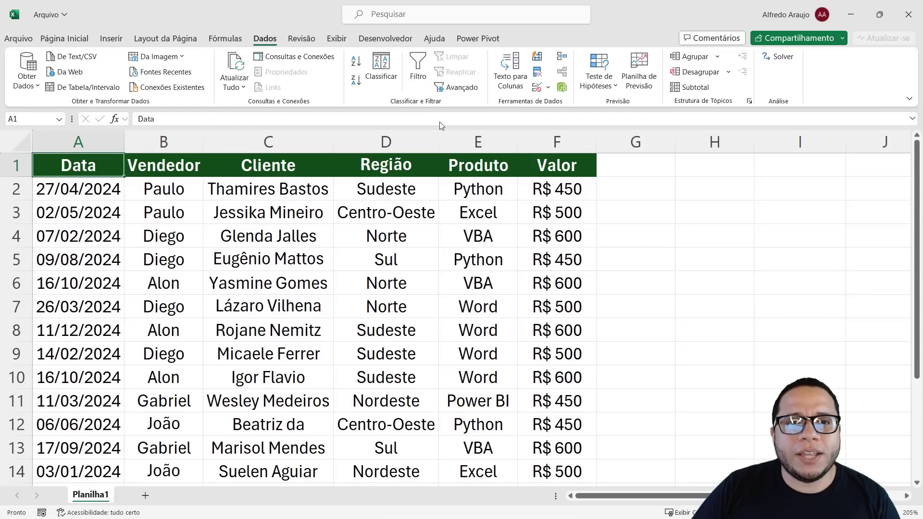
{"action": "left_click", "coordinate": [419, 82]}
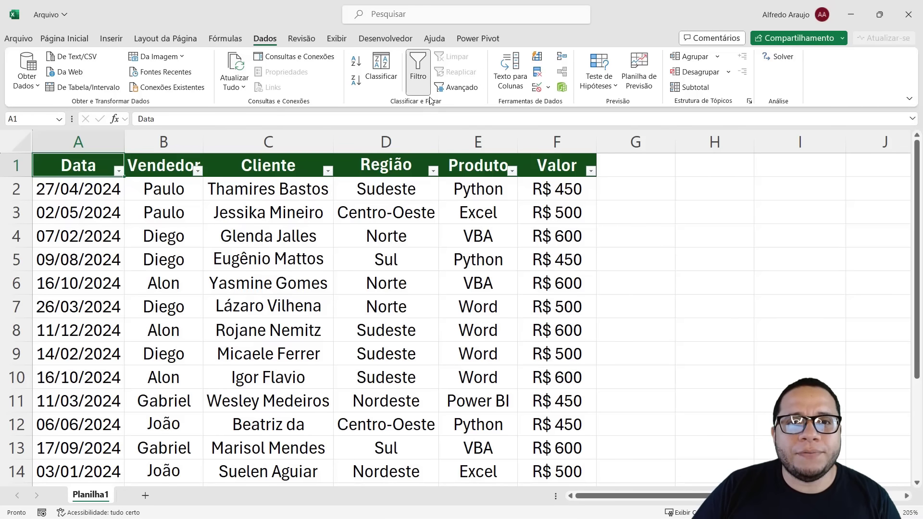
Re-toggle the filter arrows, click through dates A2–A5, and open the Data filter menu
{"action": "left_click", "coordinate": [426, 85]}
{"action": "left_click", "coordinate": [426, 79]}
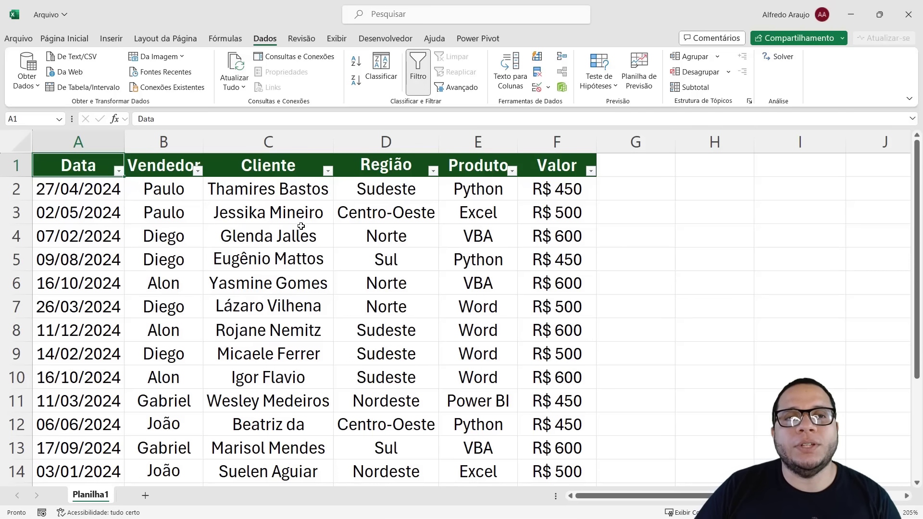
{"action": "left_click_drag", "start_coordinate": [91, 189], "coordinate": [94, 447]}
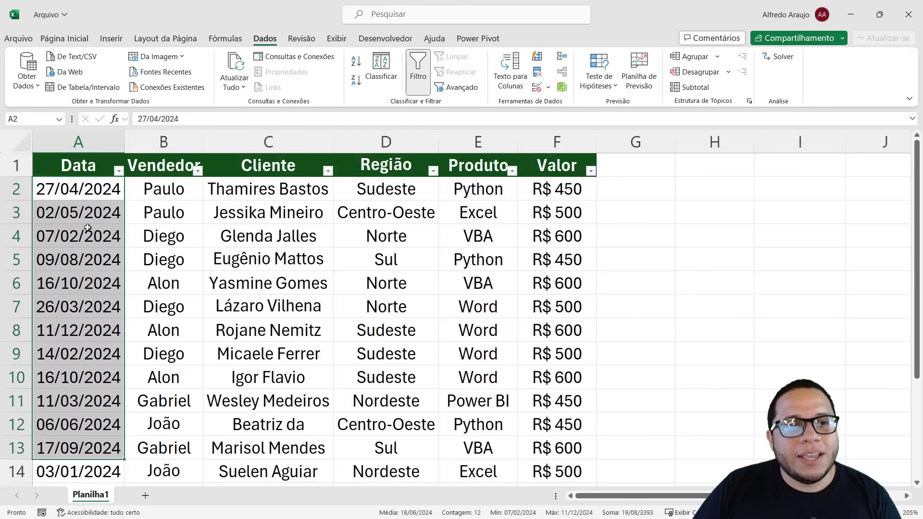
{"action": "left_click", "coordinate": [84, 190]}
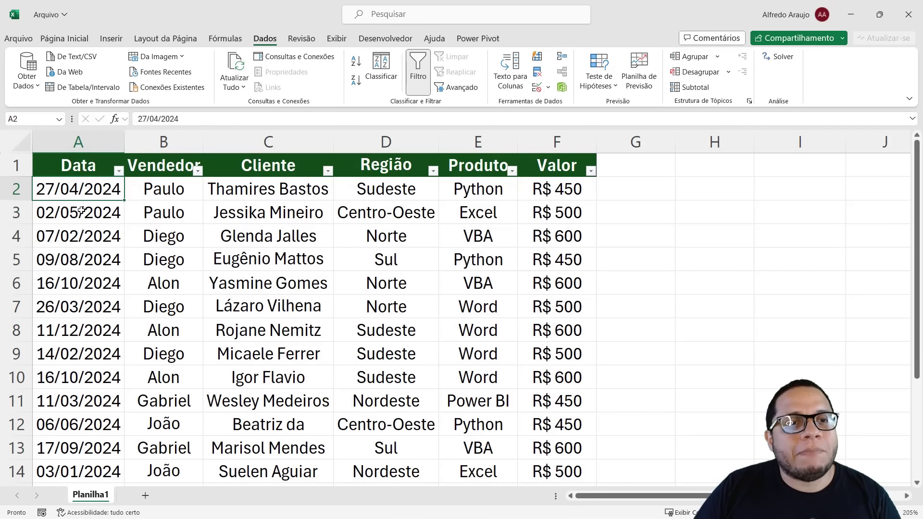
{"action": "left_click", "coordinate": [82, 211]}
{"action": "left_click", "coordinate": [79, 235]}
{"action": "left_click", "coordinate": [77, 259]}
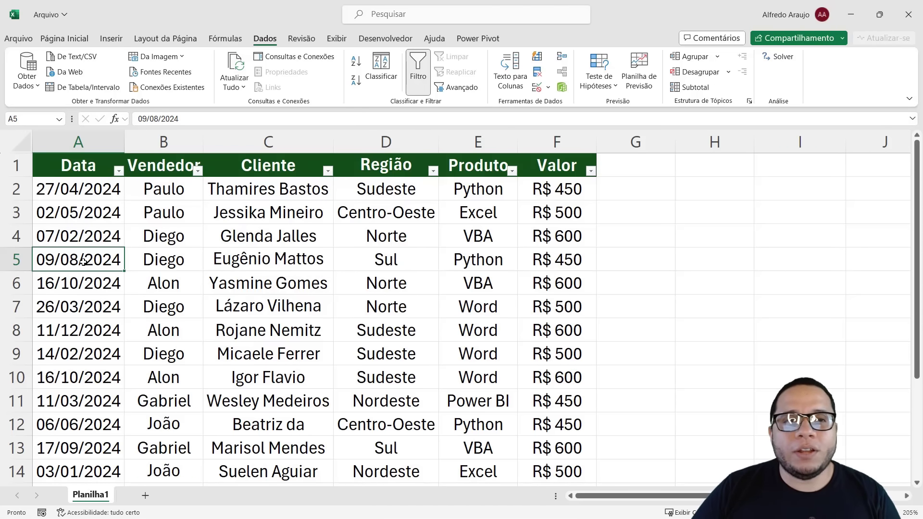
{"action": "left_click", "coordinate": [91, 176]}
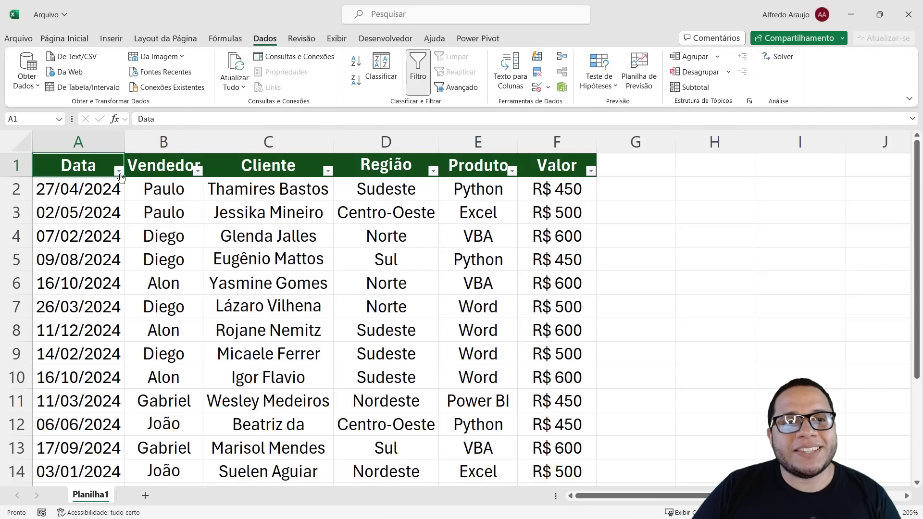
{"action": "left_click", "coordinate": [119, 172]}
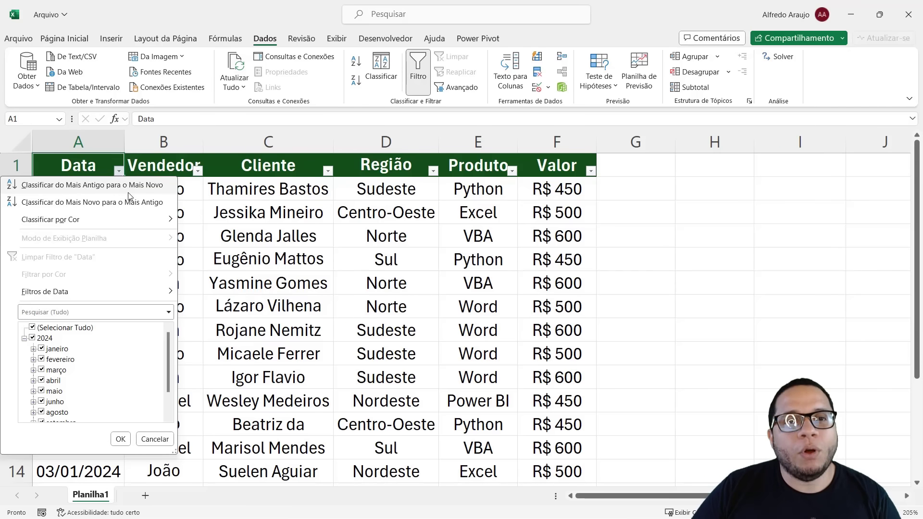
Sort the sales table by Data from oldest to newest and check the first dates
{"action": "left_click", "coordinate": [92, 185]}
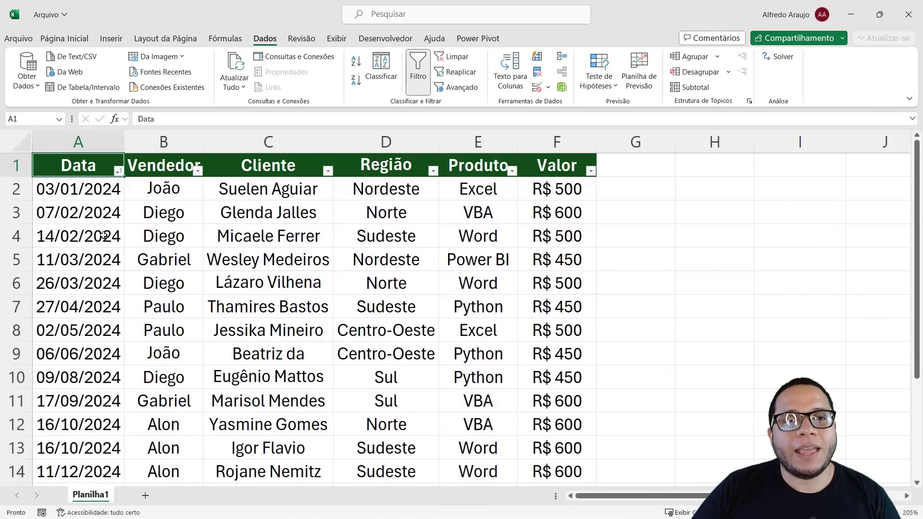
{"action": "left_click", "coordinate": [88, 196]}
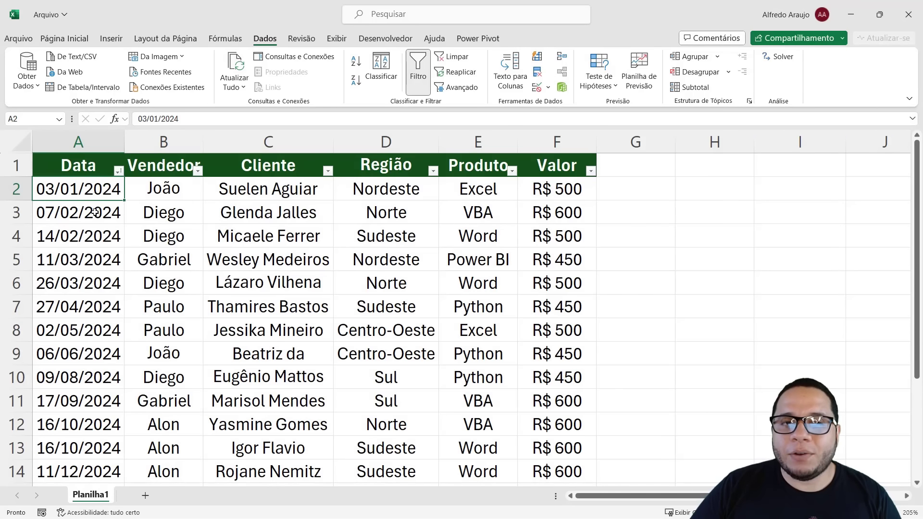
{"action": "left_click_drag", "start_coordinate": [118, 189], "coordinate": [557, 189]}
{"action": "left_click", "coordinate": [90, 187]}
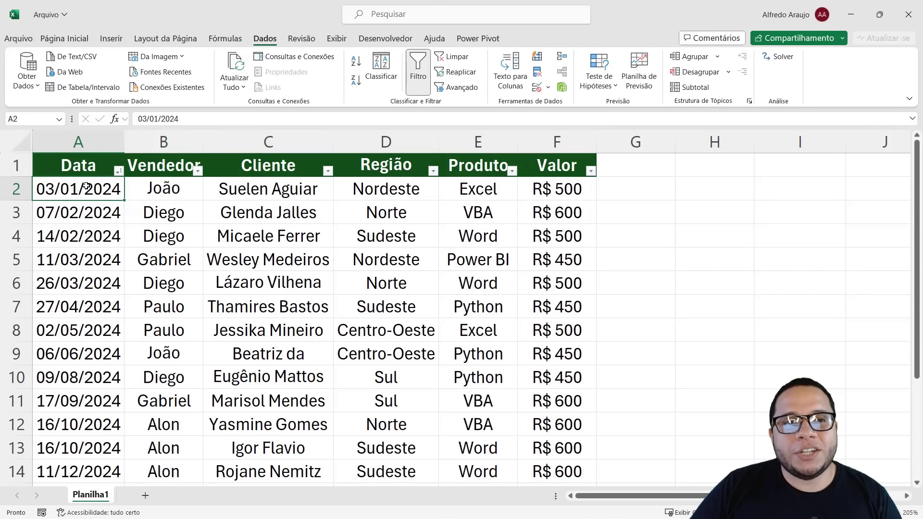
{"action": "left_click", "coordinate": [87, 214]}
Review the sorted dates from 14/02/2024 to 09/08/2024, then reopen the Data sort options
{"action": "left_click", "coordinate": [82, 237]}
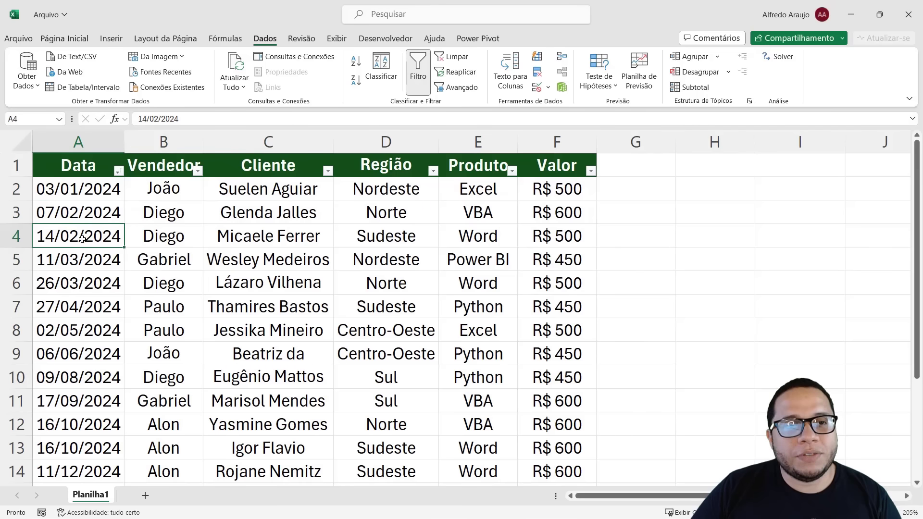
{"action": "left_click", "coordinate": [80, 254]}
{"action": "left_click", "coordinate": [80, 279]}
{"action": "left_click", "coordinate": [81, 304]}
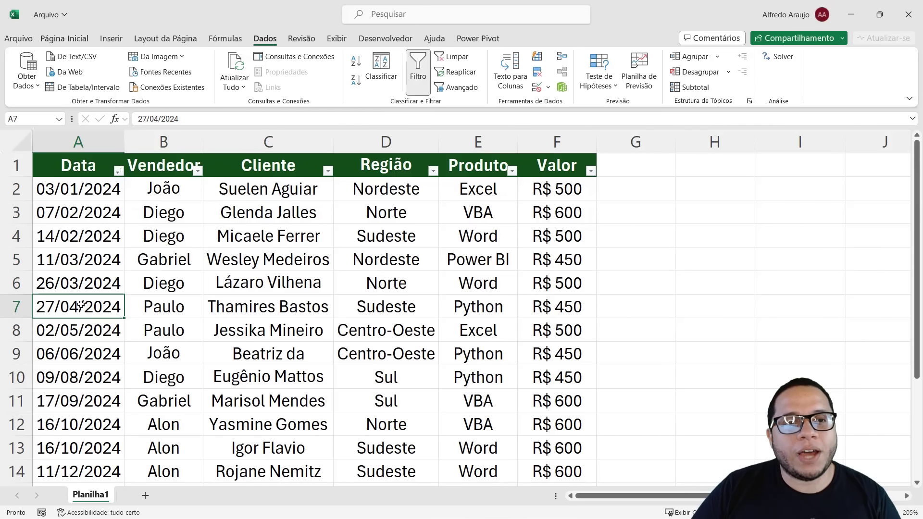
{"action": "left_click", "coordinate": [80, 333]}
{"action": "left_click", "coordinate": [81, 379]}
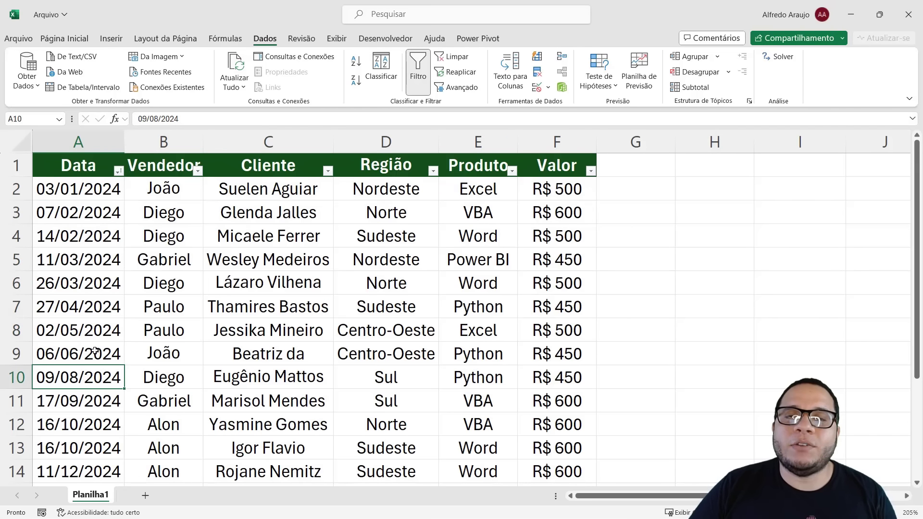
{"action": "left_click", "coordinate": [69, 191]}
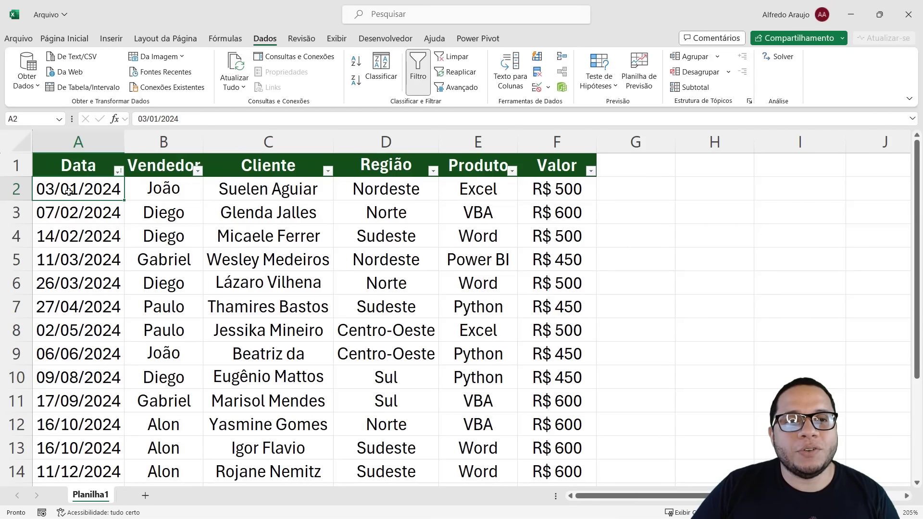
{"action": "left_click_drag", "start_coordinate": [69, 191], "coordinate": [192, 187]}
{"action": "left_click_drag", "start_coordinate": [84, 464], "coordinate": [149, 476]}
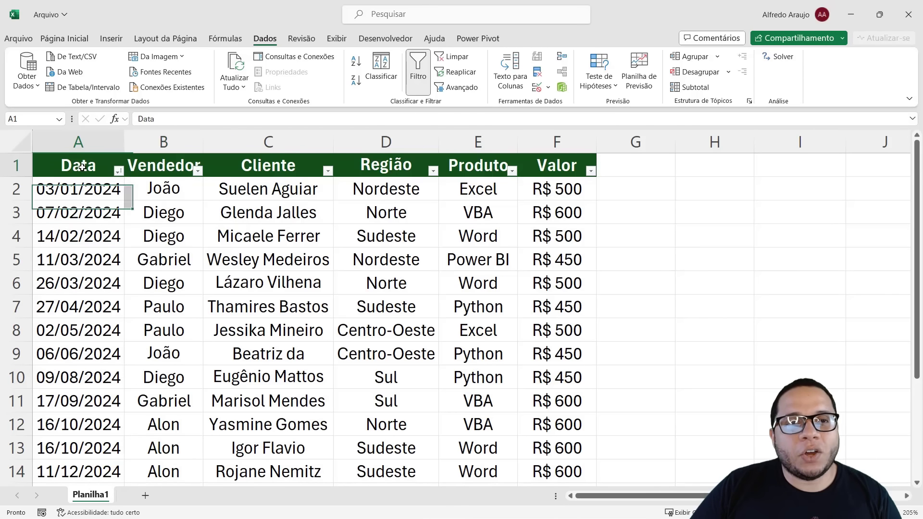
{"action": "left_click", "coordinate": [118, 171]}
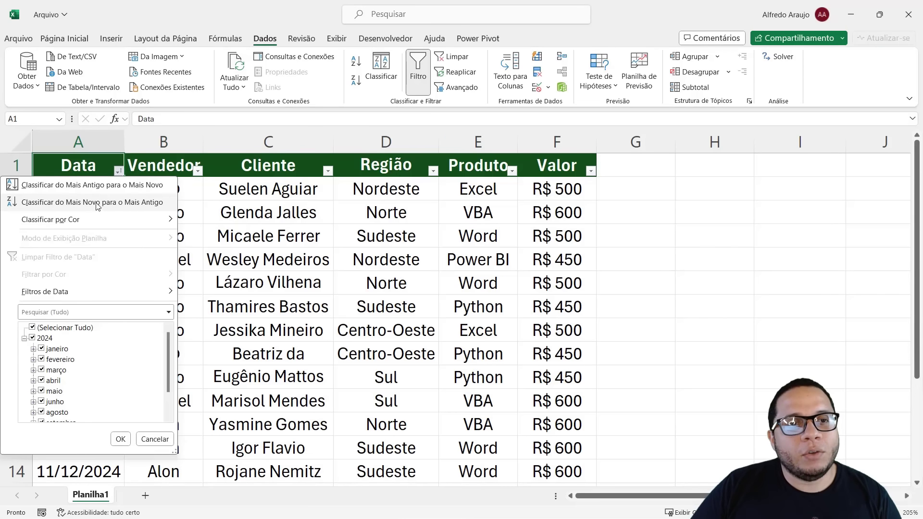
Sort the table by Data newest first and review the reversed dates, 17/09/2024 and 09/08/2024
{"action": "left_click", "coordinate": [98, 206]}
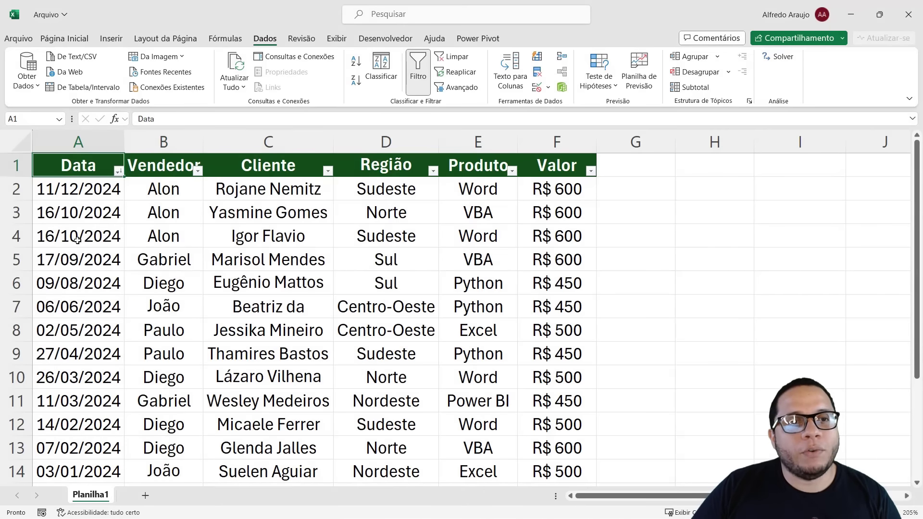
{"action": "left_click", "coordinate": [84, 189]}
{"action": "left_click", "coordinate": [84, 213]}
{"action": "left_click", "coordinate": [84, 236]}
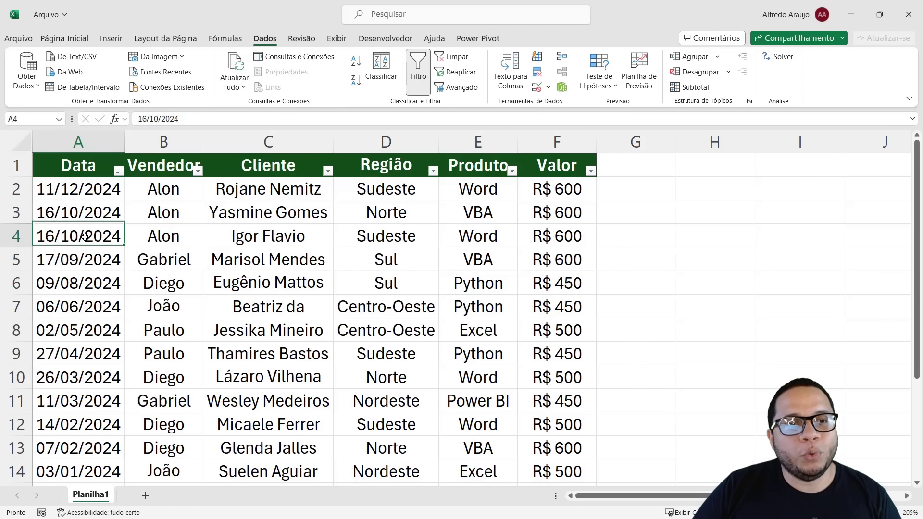
{"action": "left_click", "coordinate": [84, 260]}
{"action": "left_click", "coordinate": [84, 284]}
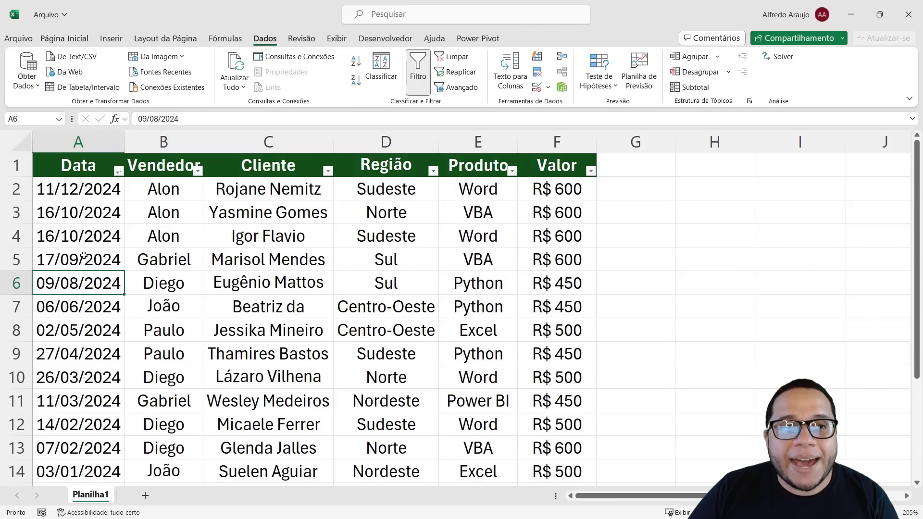
{"action": "left_click_drag", "start_coordinate": [75, 189], "coordinate": [542, 188]}
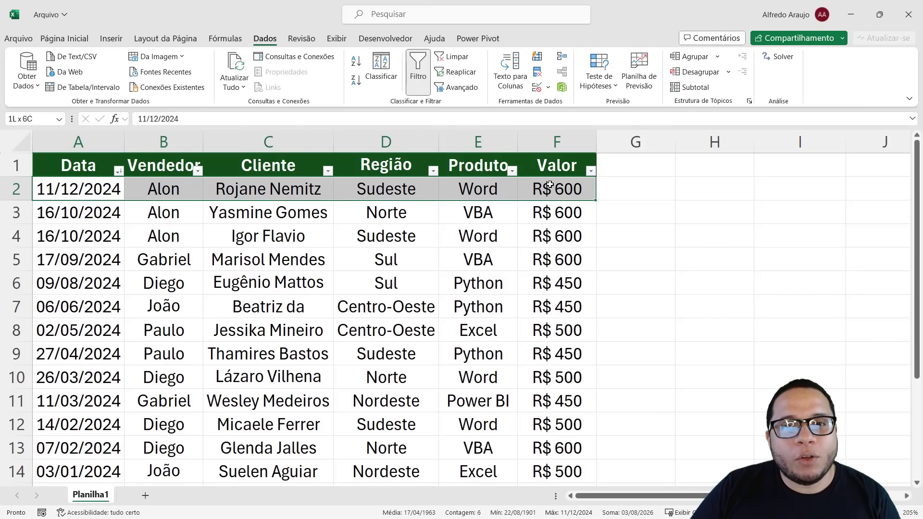
{"action": "left_click", "coordinate": [386, 283]}
Restore the oldest-to-newest Data order and select the sellers in column B
{"action": "left_click", "coordinate": [95, 163]}
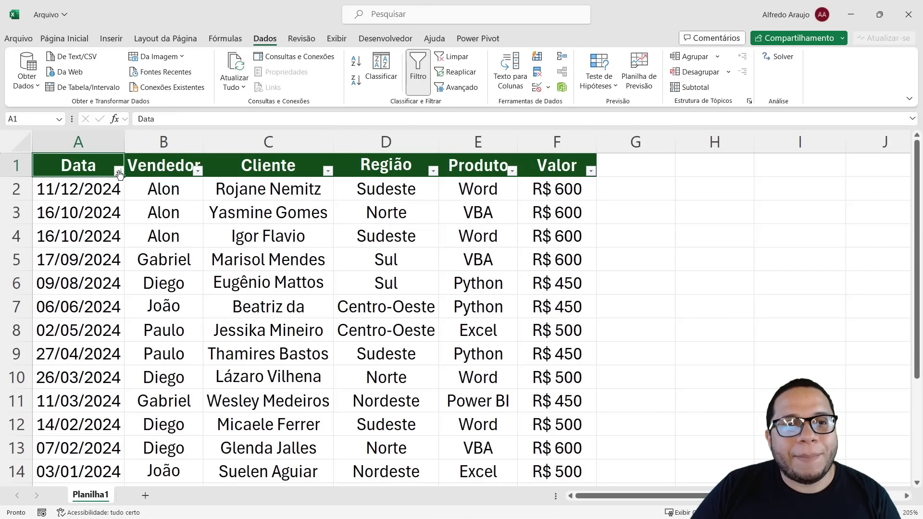
{"action": "left_click", "coordinate": [119, 171]}
{"action": "left_click", "coordinate": [101, 182]}
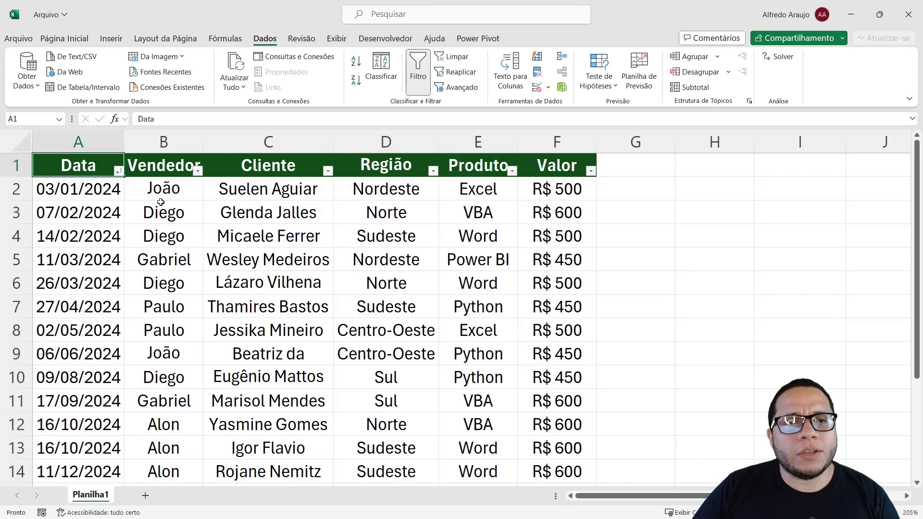
{"action": "left_click_drag", "start_coordinate": [161, 190], "coordinate": [165, 423]}
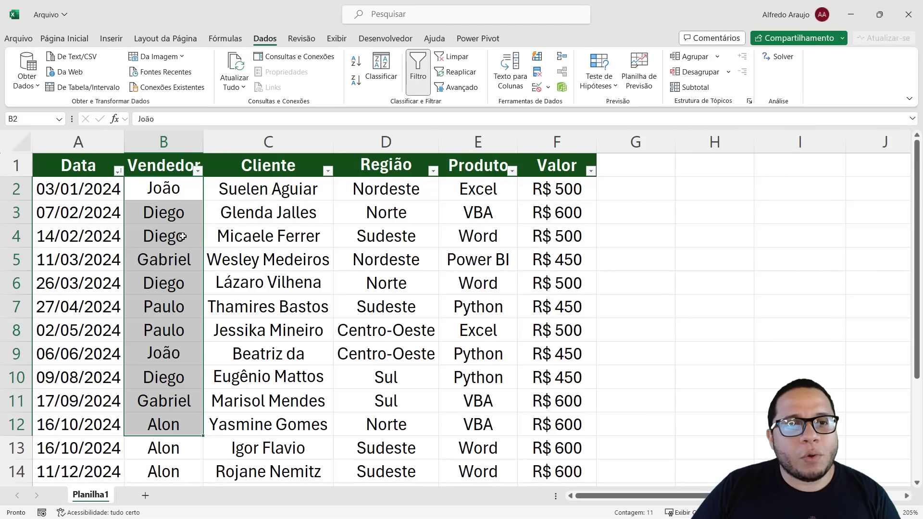
{"action": "left_click", "coordinate": [179, 194]}
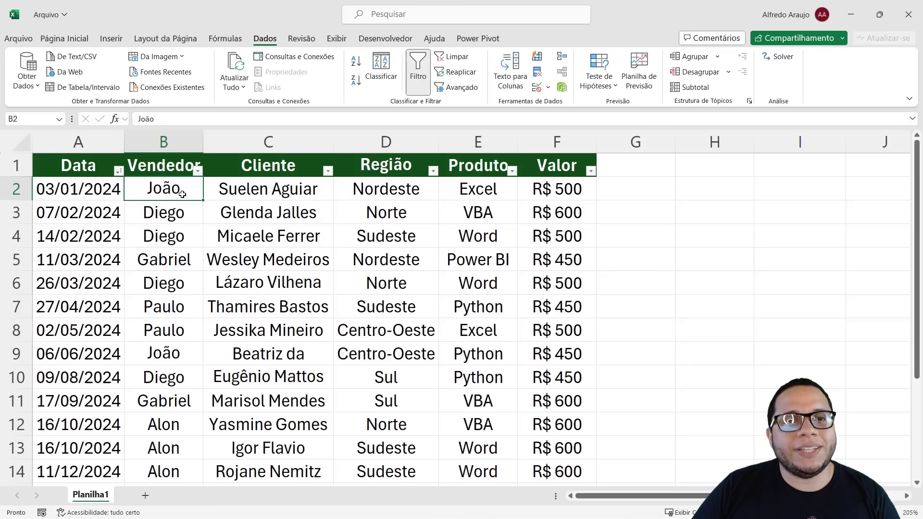
Sort the table A to Z by Vendedor, grouping Alon, Diego, Gabriel, João and Paulo's sales
{"action": "left_click", "coordinate": [197, 171]}
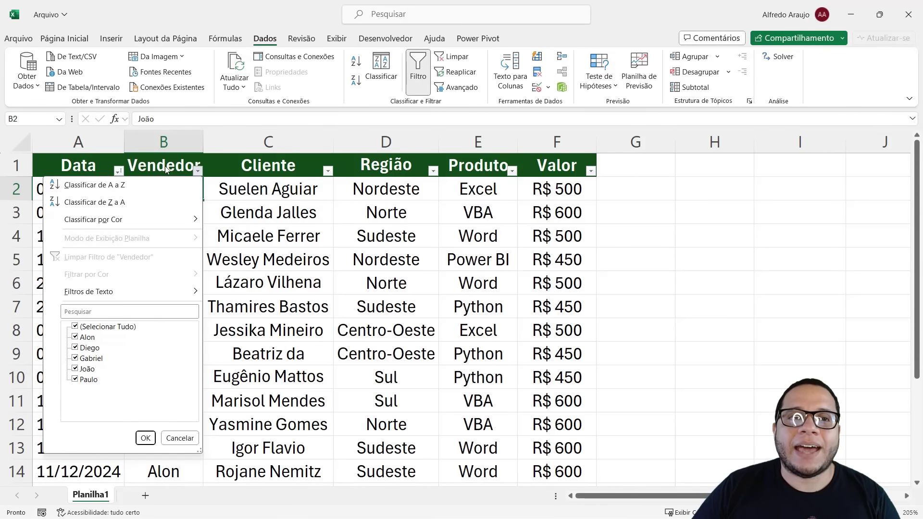
{"action": "left_click", "coordinate": [118, 171]}
{"action": "left_click", "coordinate": [119, 172]}
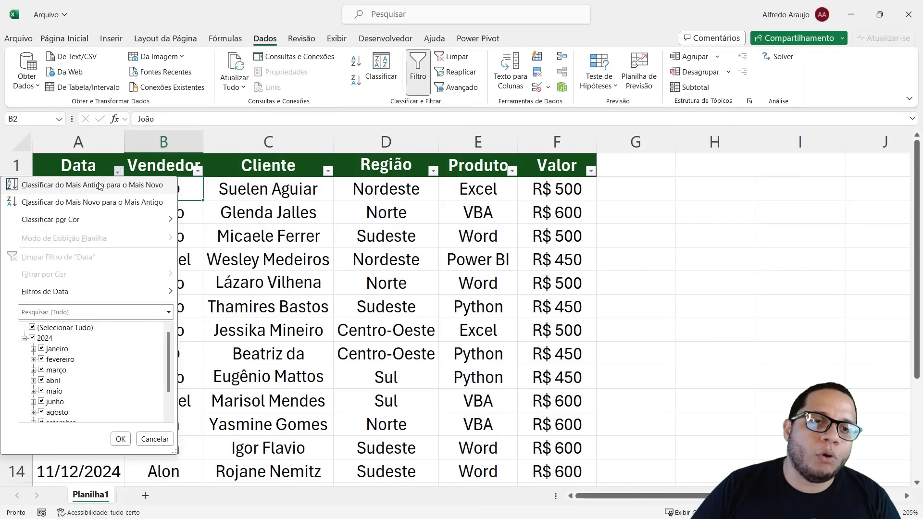
{"action": "left_click", "coordinate": [131, 185]}
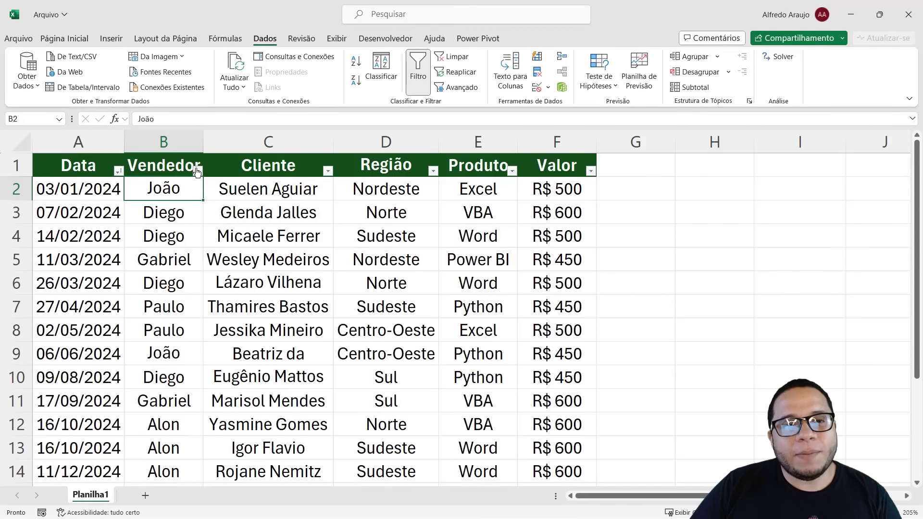
{"action": "left_click", "coordinate": [198, 171]}
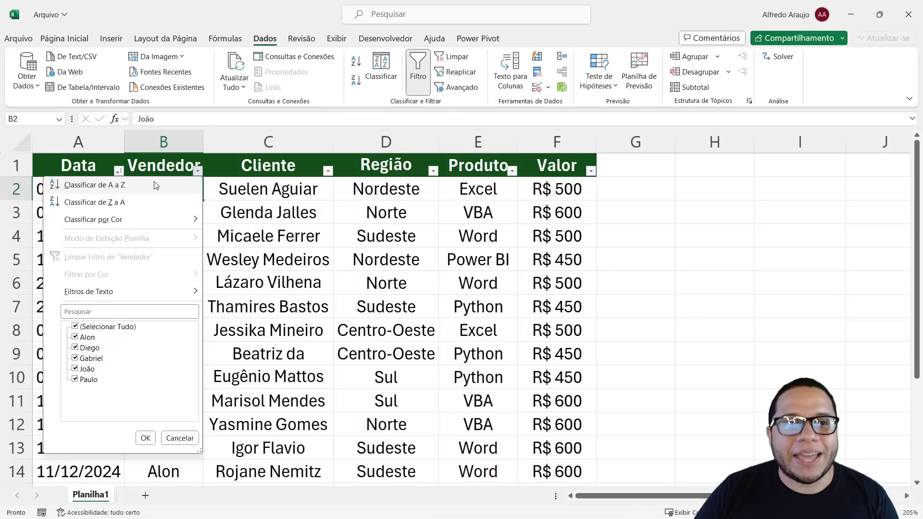
{"action": "left_click", "coordinate": [124, 187]}
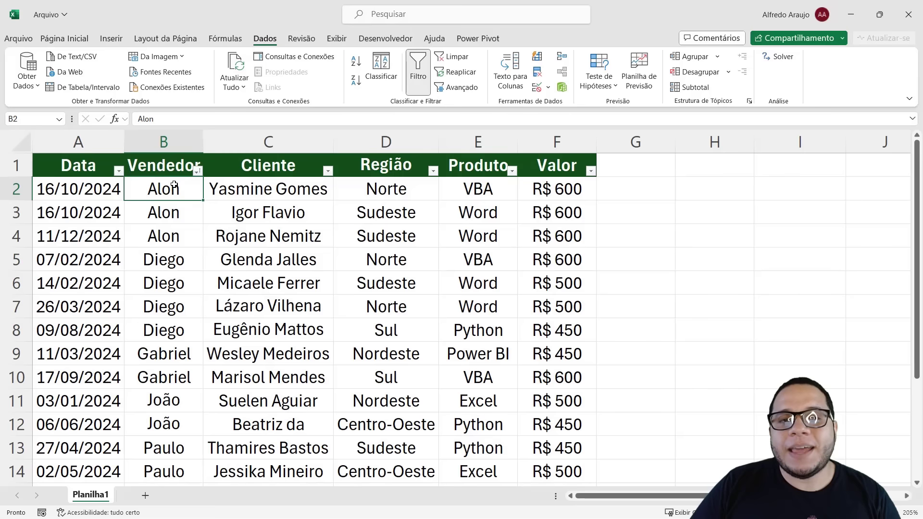
{"action": "left_click_drag", "start_coordinate": [174, 188], "coordinate": [173, 430]}
{"action": "left_click", "coordinate": [170, 356]}
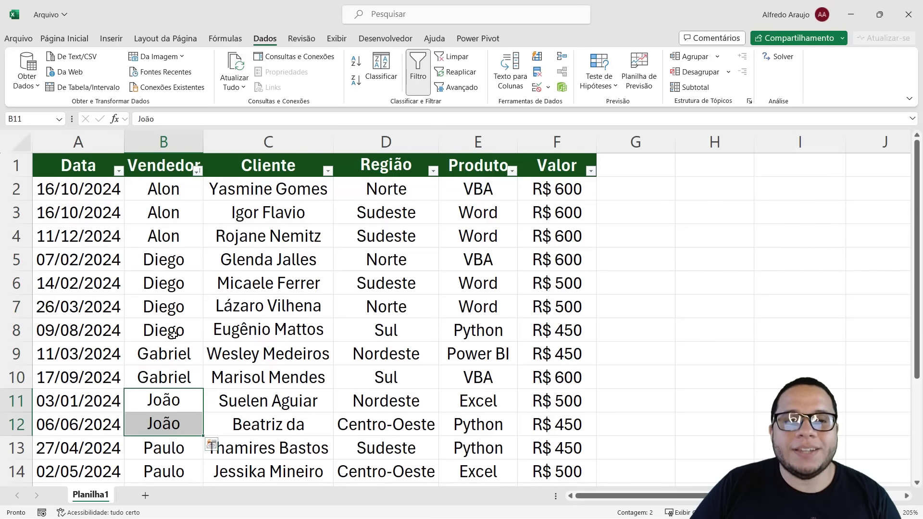
{"action": "left_click", "coordinate": [172, 335]}
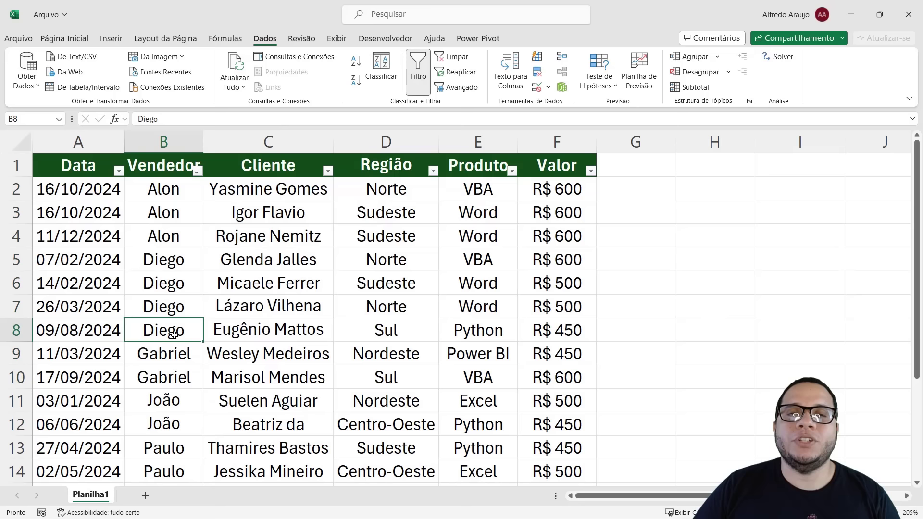
Sort the table by Região A to Z and review the region groups starting with Centro-Oeste
{"action": "left_click", "coordinate": [432, 171]}
{"action": "left_click", "coordinate": [415, 186]}
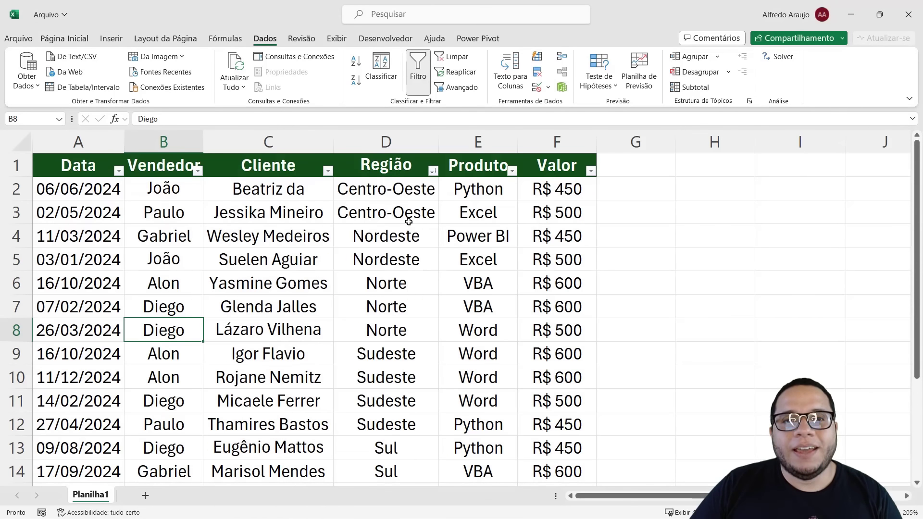
{"action": "left_click", "coordinate": [358, 194]}
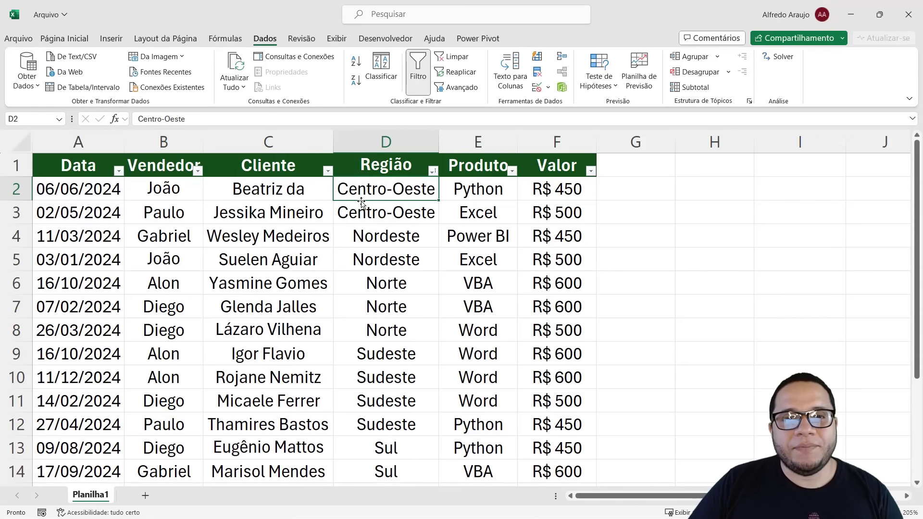
{"action": "left_click", "coordinate": [374, 229]}
{"action": "left_click", "coordinate": [384, 283]}
{"action": "left_click", "coordinate": [401, 405]}
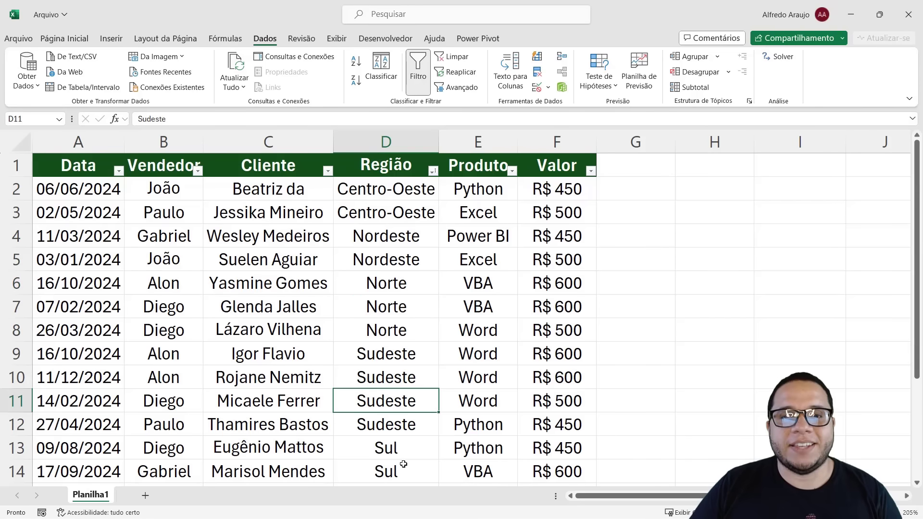
{"action": "left_click", "coordinate": [404, 464]}
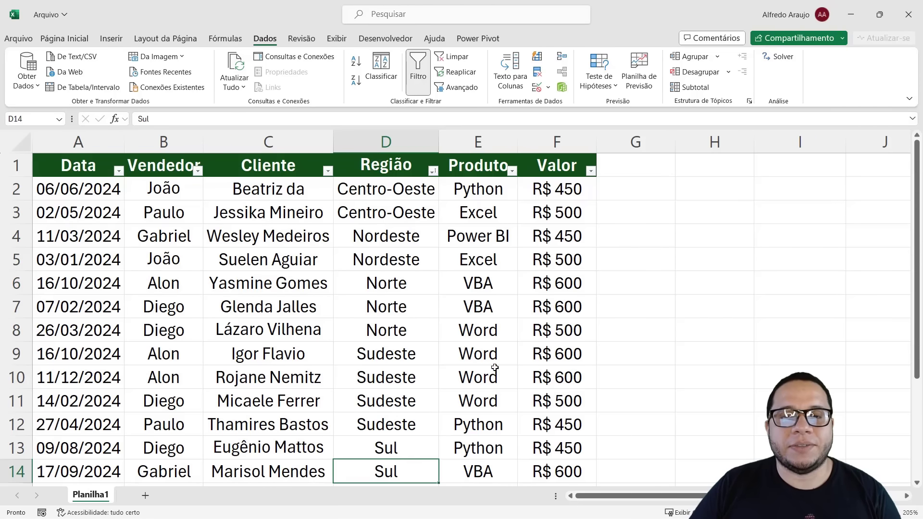
Sort by Valor smallest then largest first, putting the R$ 600 sales on top, and open the Região filter
{"action": "left_click", "coordinate": [590, 171]}
{"action": "left_click", "coordinate": [550, 185]}
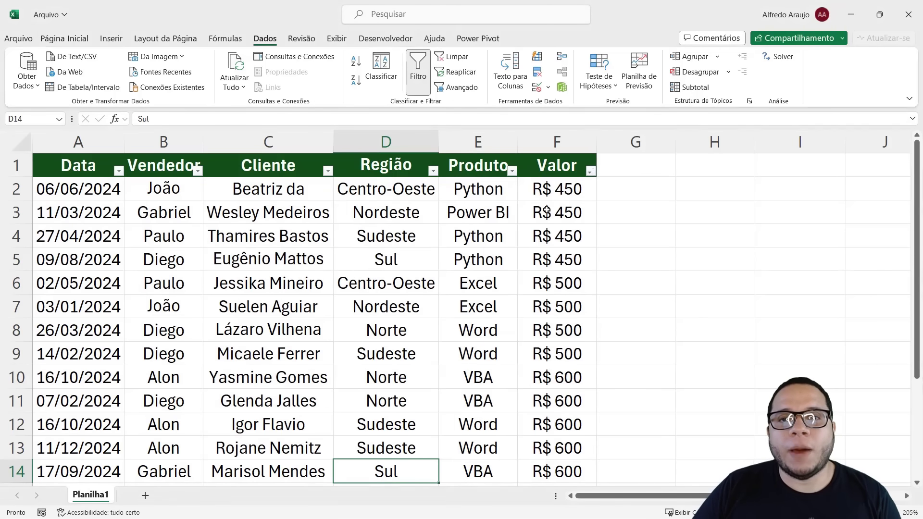
{"action": "left_click_drag", "start_coordinate": [578, 187], "coordinate": [569, 477]}
{"action": "left_click", "coordinate": [581, 169]}
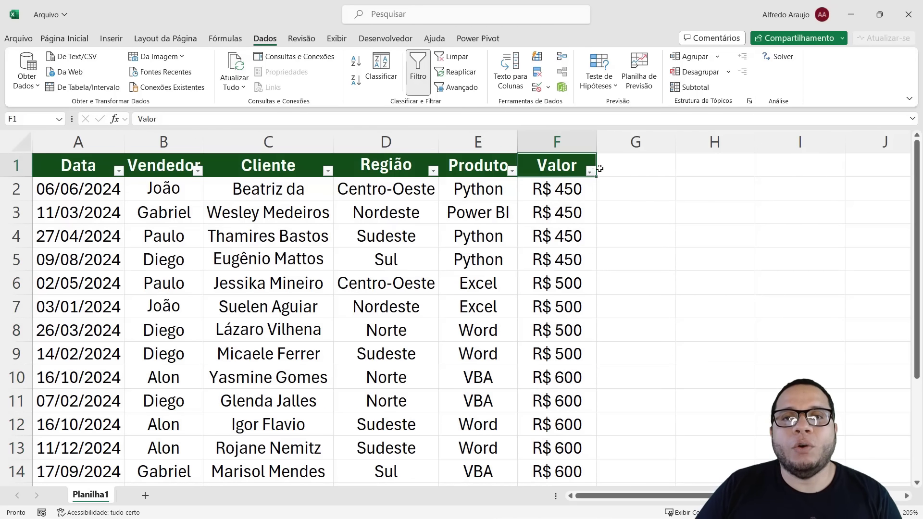
{"action": "left_click", "coordinate": [590, 171]}
{"action": "left_click", "coordinate": [546, 203]}
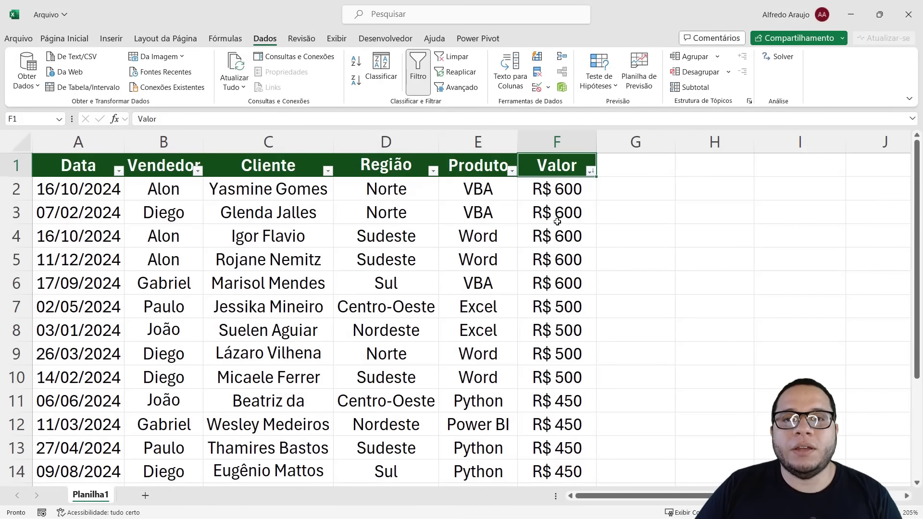
{"action": "left_click_drag", "start_coordinate": [571, 192], "coordinate": [568, 380]}
{"action": "left_click", "coordinate": [567, 414]}
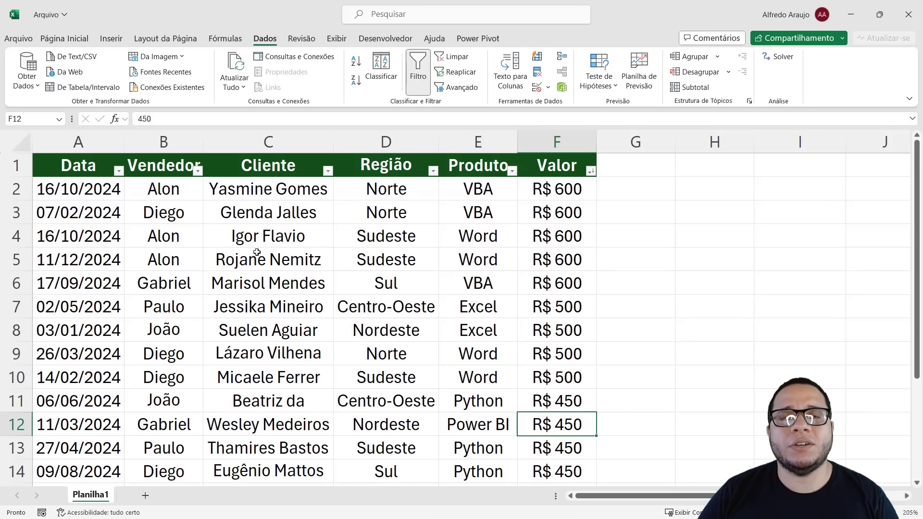
{"action": "left_click", "coordinate": [415, 170]}
{"action": "left_click", "coordinate": [433, 171]}
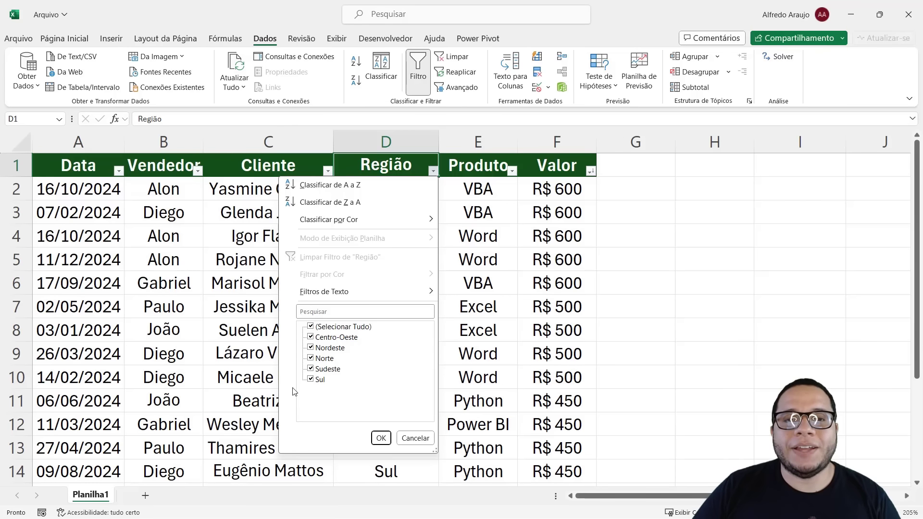
Filter the Região column to show only Sudeste sales
{"action": "left_click", "coordinate": [311, 326]}
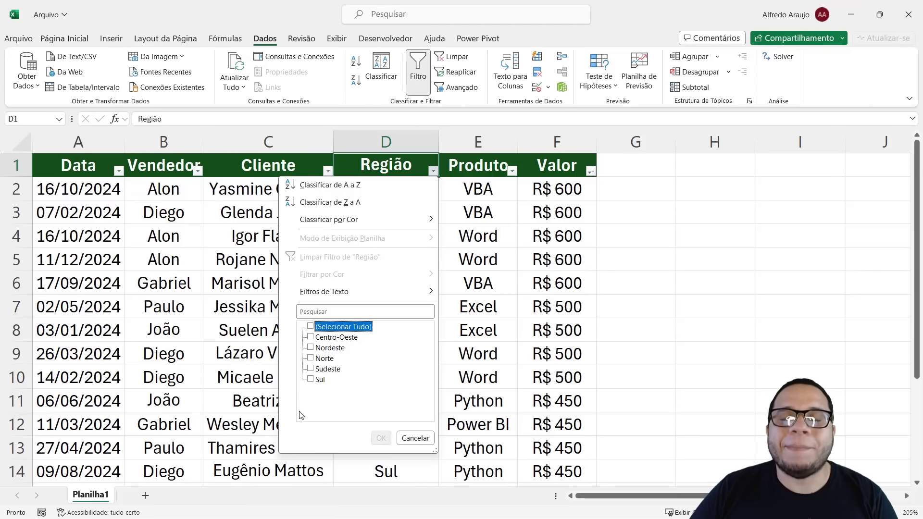
{"action": "left_click", "coordinate": [311, 369]}
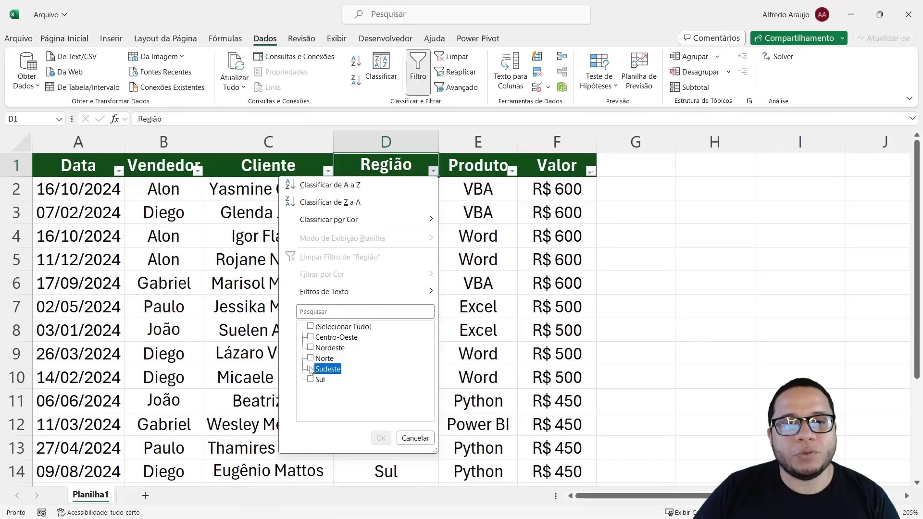
{"action": "left_click", "coordinate": [380, 436]}
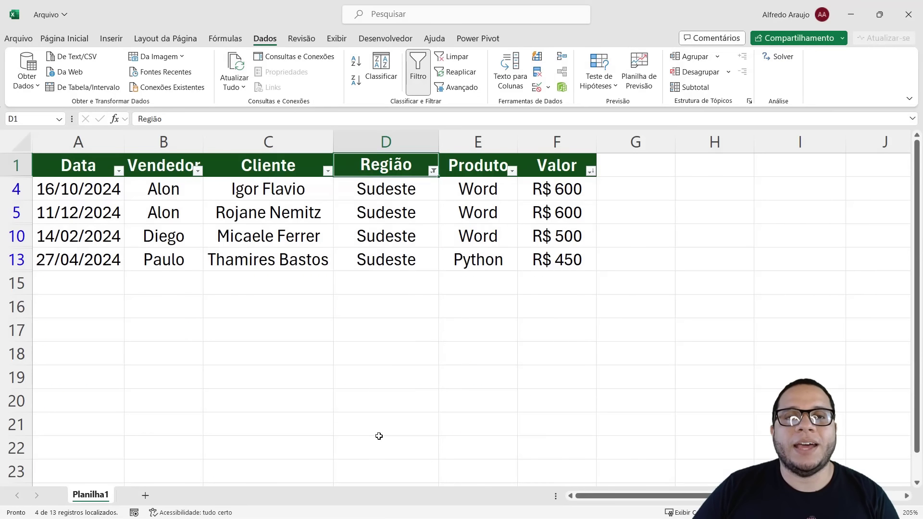
{"action": "left_click", "coordinate": [433, 170]}
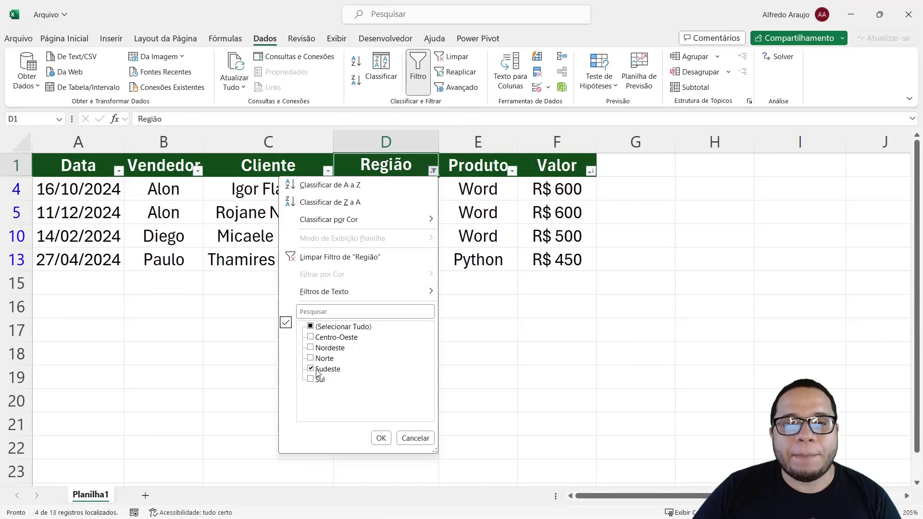
{"action": "left_click", "coordinate": [384, 435]}
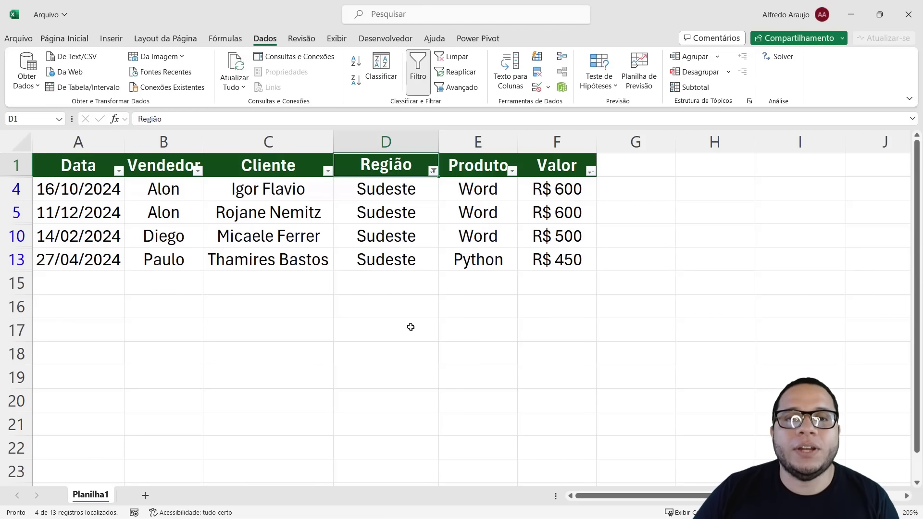
Switch the region filter to Nordeste only, then add Centro-Oeste
{"action": "left_click", "coordinate": [432, 171]}
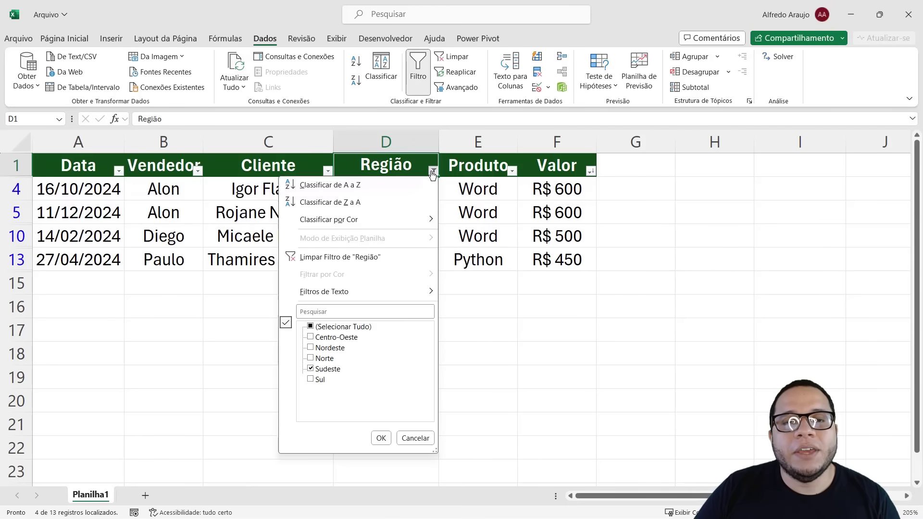
{"action": "left_click", "coordinate": [311, 348]}
{"action": "left_click", "coordinate": [311, 368]}
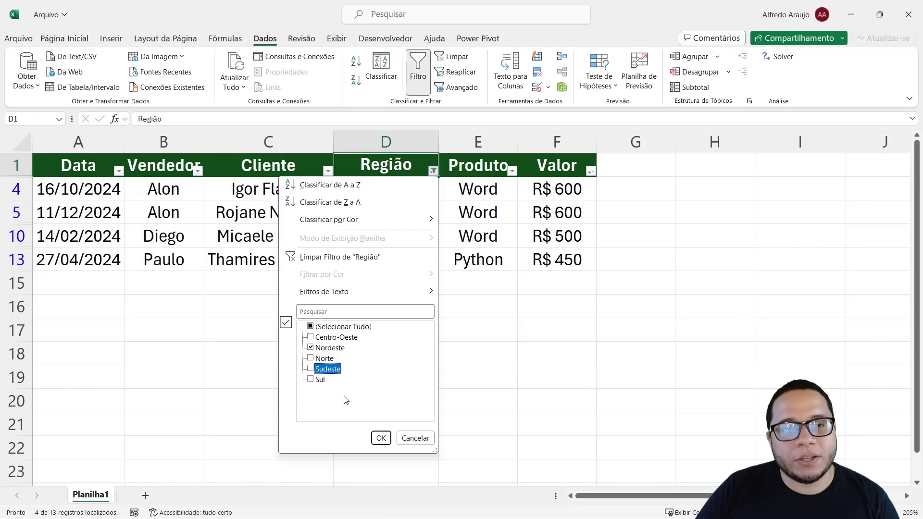
{"action": "left_click", "coordinate": [380, 438]}
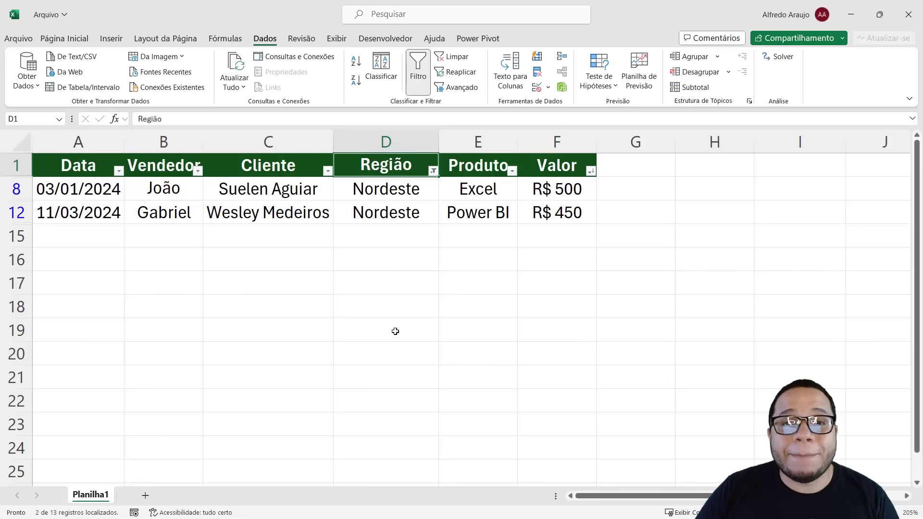
{"action": "left_click", "coordinate": [432, 170]}
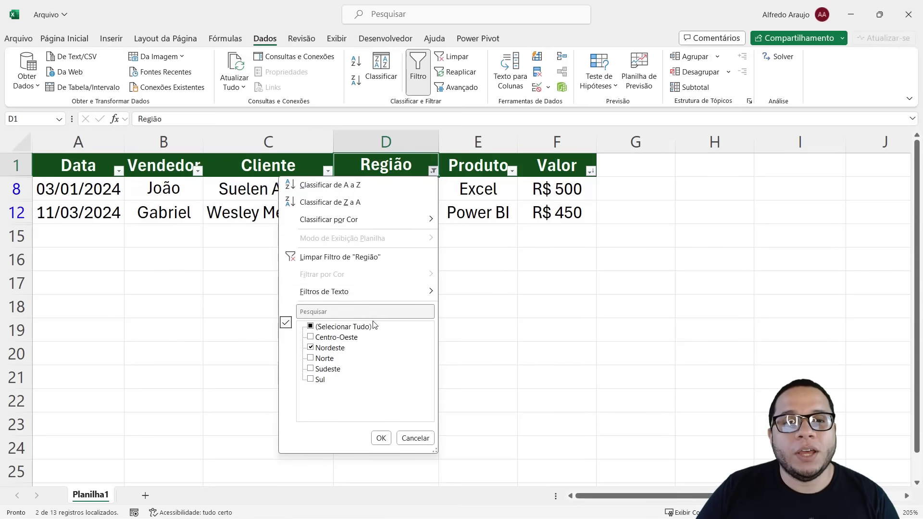
{"action": "left_click", "coordinate": [317, 337]}
{"action": "left_click", "coordinate": [381, 438]}
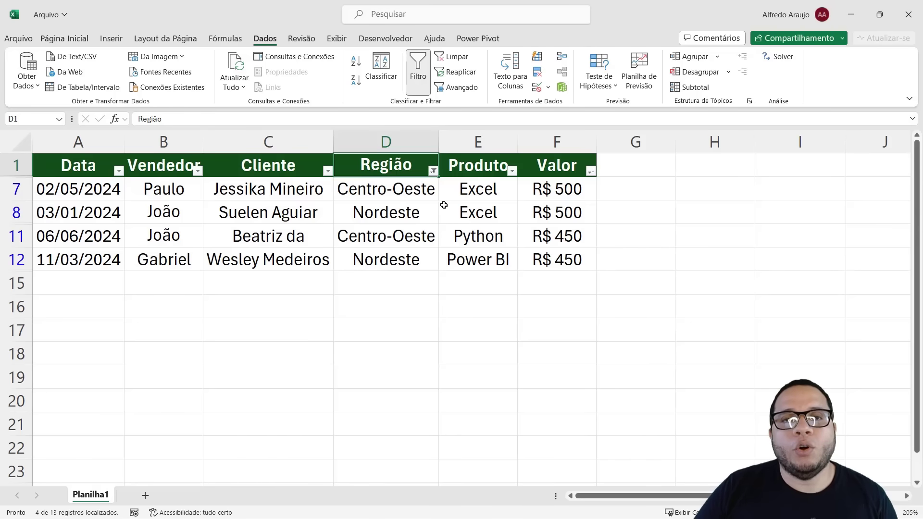
Show all regions, filter to Centro-Oeste only, then clear the Região filter entirely
{"action": "left_click", "coordinate": [433, 170]}
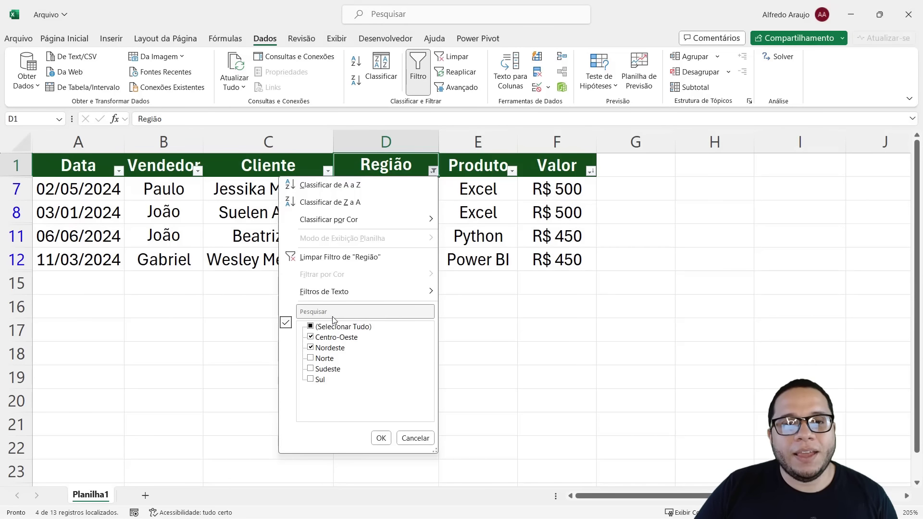
{"action": "left_click", "coordinate": [311, 327]}
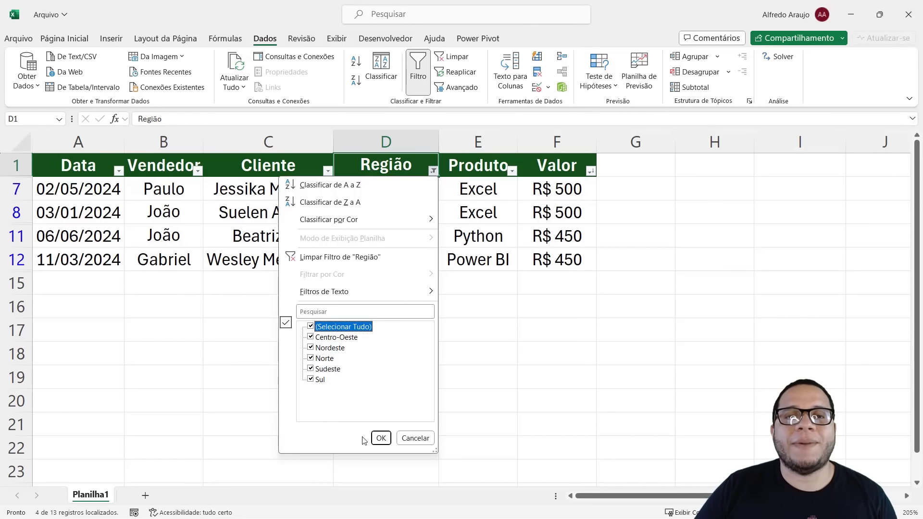
{"action": "left_click", "coordinate": [380, 438]}
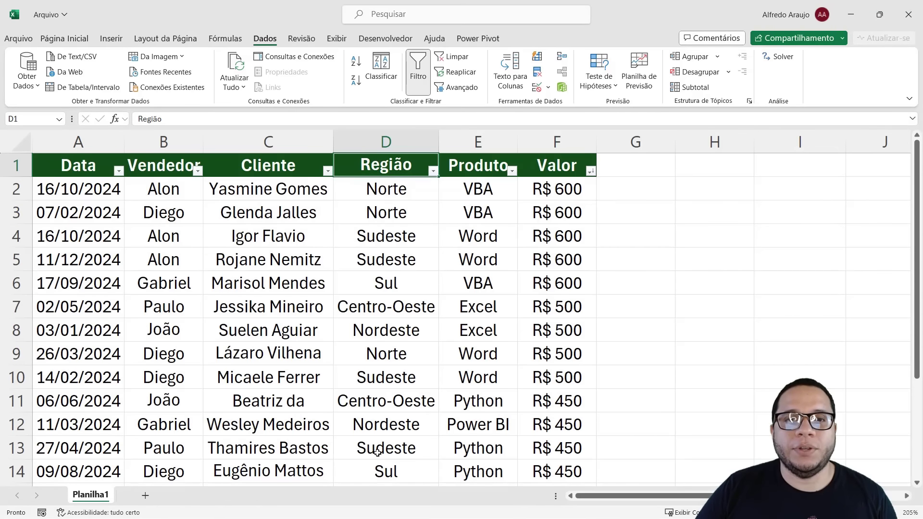
{"action": "left_click", "coordinate": [434, 170]}
{"action": "left_click", "coordinate": [311, 326]}
{"action": "left_click", "coordinate": [310, 337]}
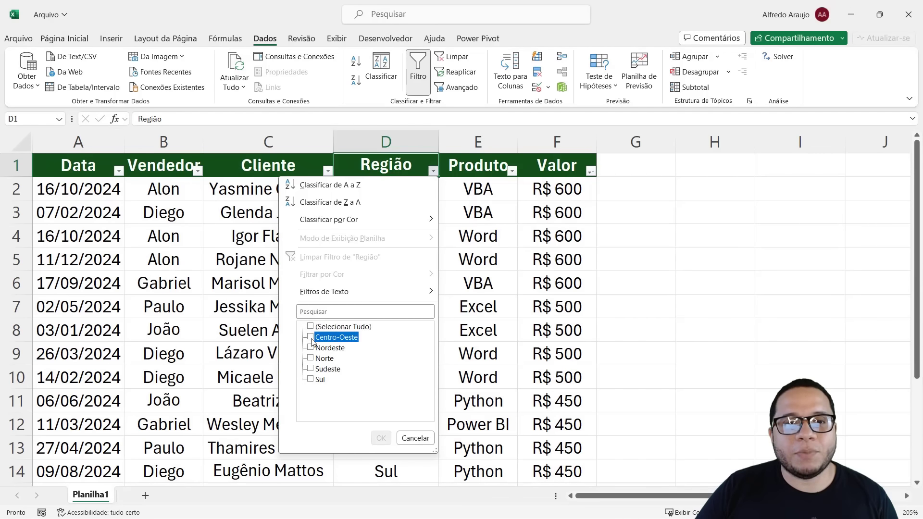
{"action": "left_click", "coordinate": [381, 438]}
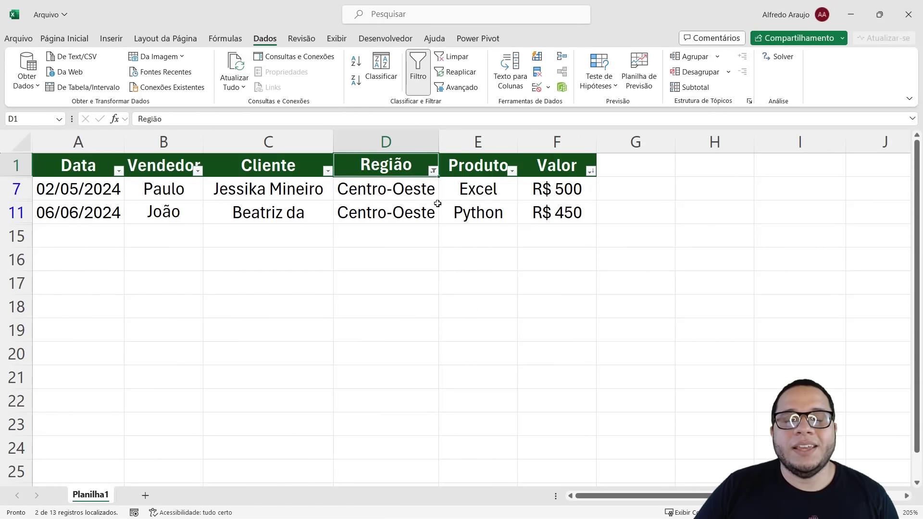
{"action": "left_click", "coordinate": [433, 172]}
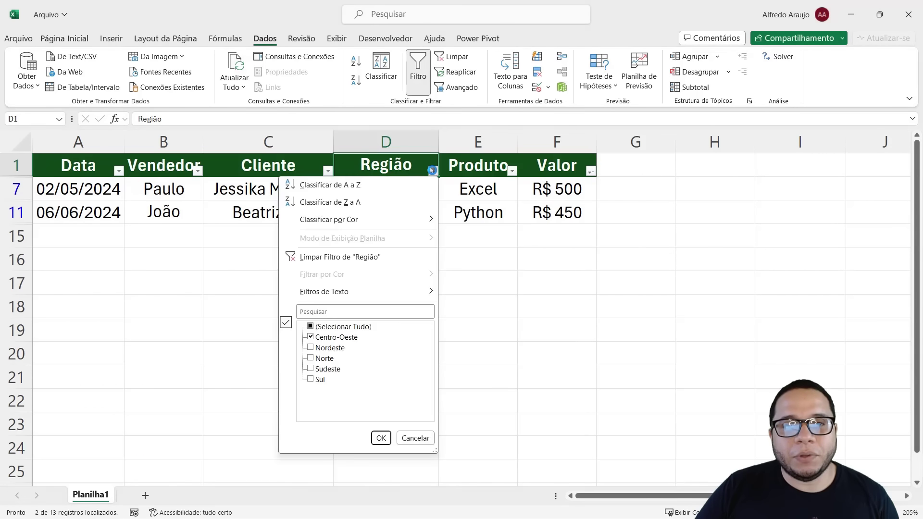
{"action": "left_click", "coordinate": [355, 258]}
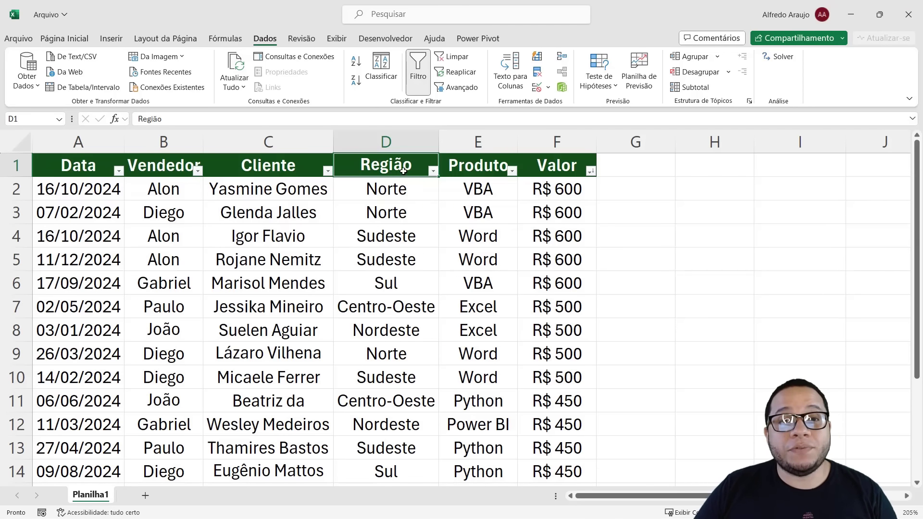
{"action": "left_click_drag", "start_coordinate": [403, 168], "coordinate": [407, 441]}
{"action": "left_click_drag", "start_coordinate": [479, 166], "coordinate": [478, 427]}
{"action": "left_click_drag", "start_coordinate": [192, 163], "coordinate": [164, 379]}
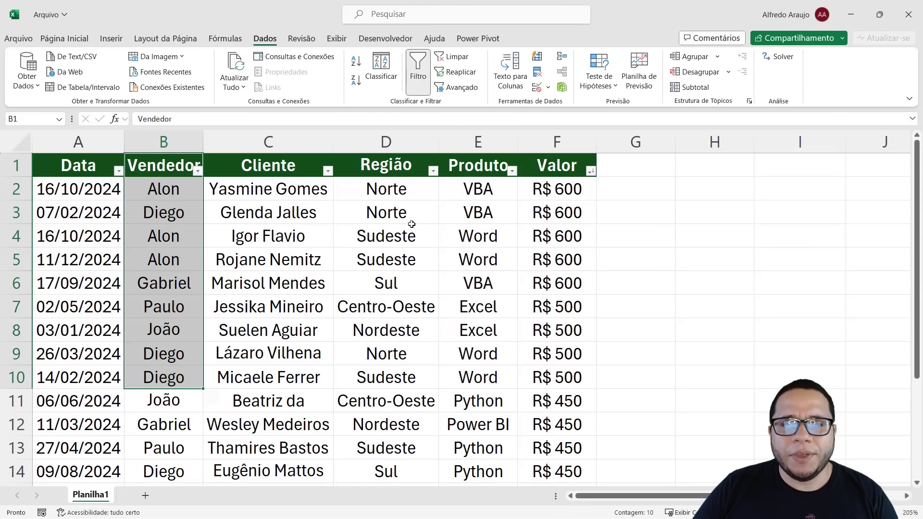
{"action": "left_click", "coordinate": [448, 212]}
{"action": "left_click", "coordinate": [513, 170]}
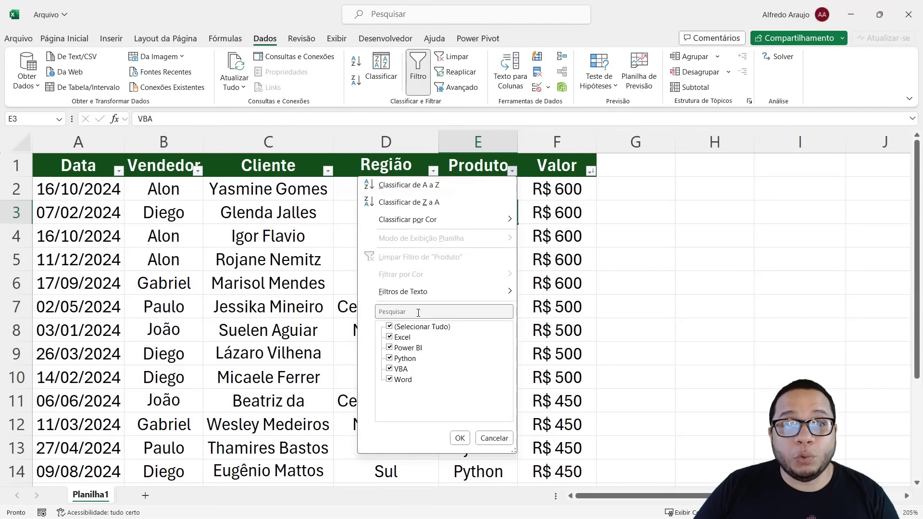
{"action": "left_click", "coordinate": [390, 326]}
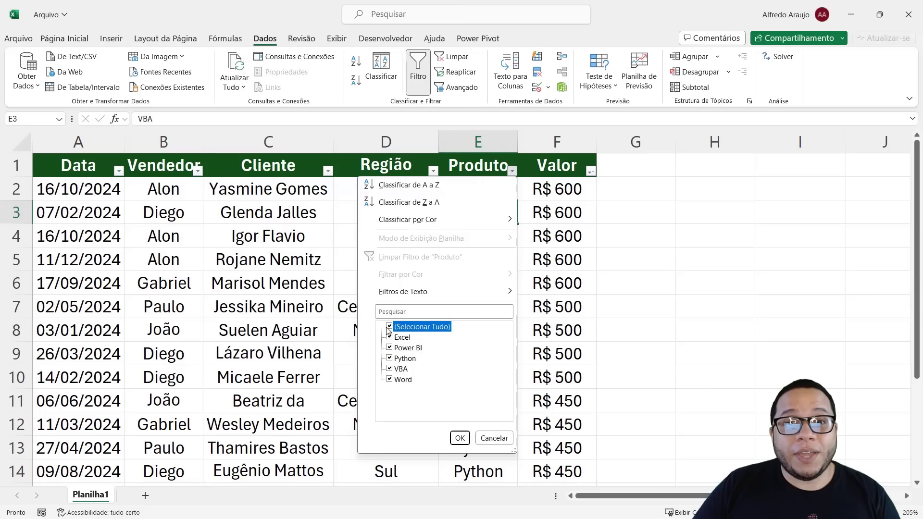
{"action": "left_click", "coordinate": [390, 369]}
{"action": "left_click", "coordinate": [457, 437]}
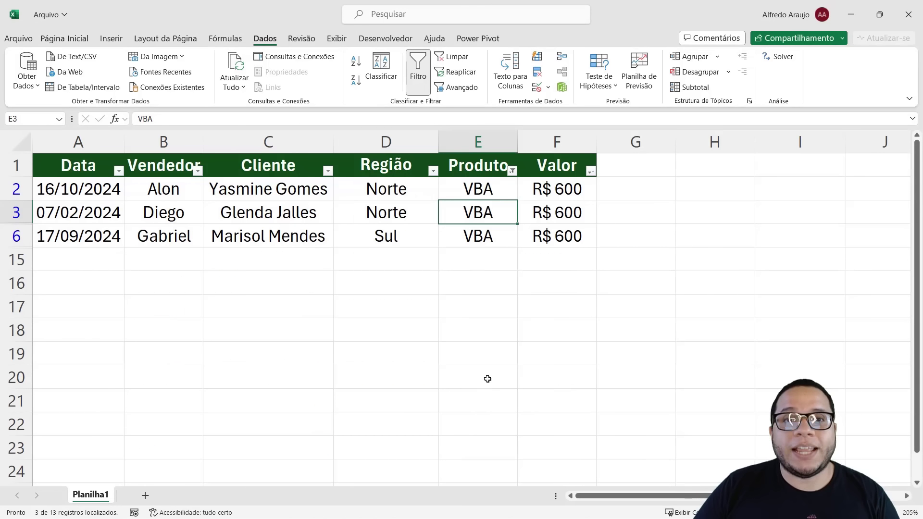
{"action": "left_click", "coordinate": [512, 170]}
{"action": "left_click", "coordinate": [399, 368]}
{"action": "left_click", "coordinate": [401, 380]}
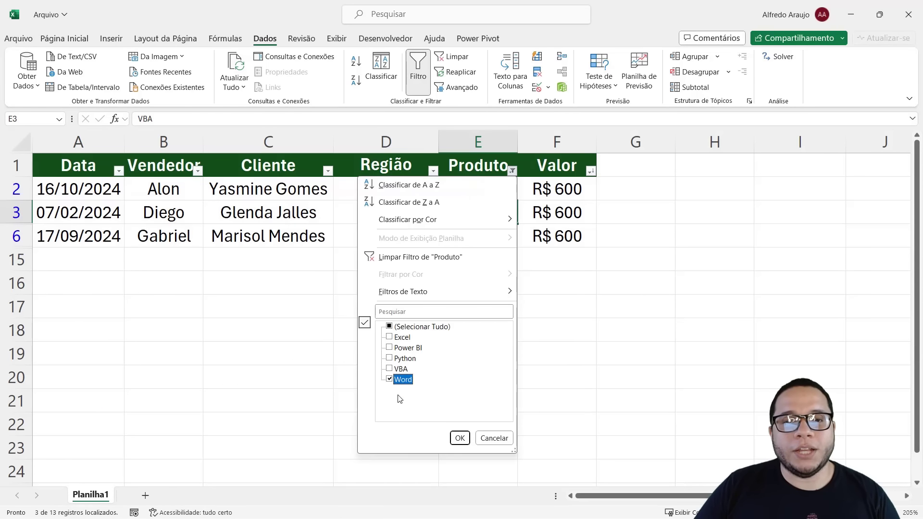
{"action": "left_click", "coordinate": [460, 437]}
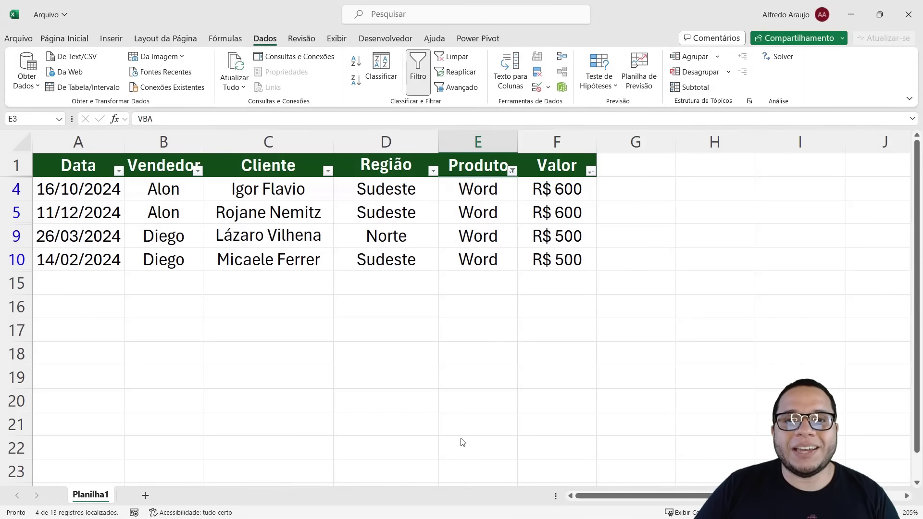
{"action": "left_click", "coordinate": [513, 171]}
{"action": "left_click", "coordinate": [425, 259]}
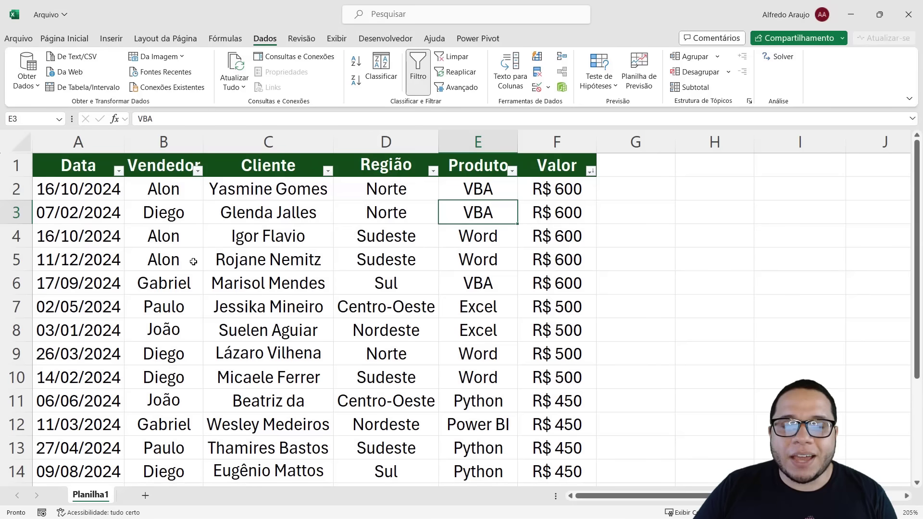
{"action": "left_click", "coordinate": [98, 465]}
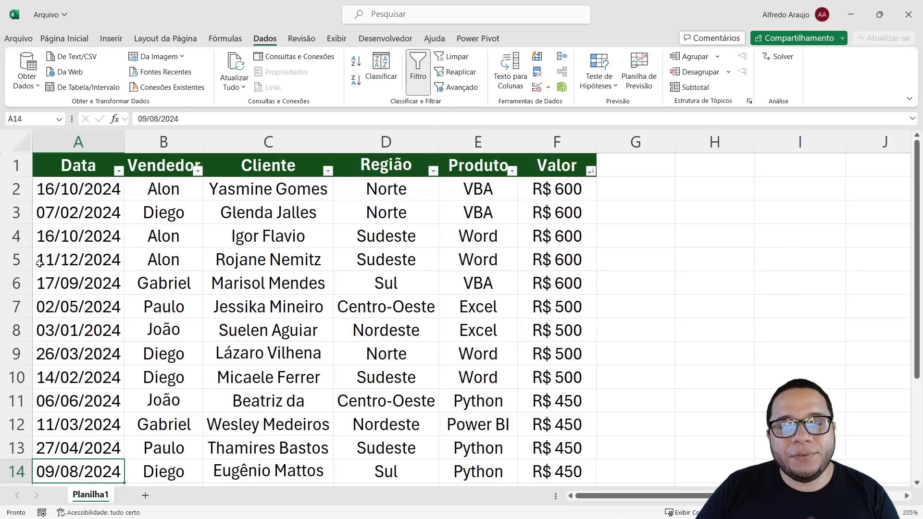
{"action": "left_click", "coordinate": [198, 170]}
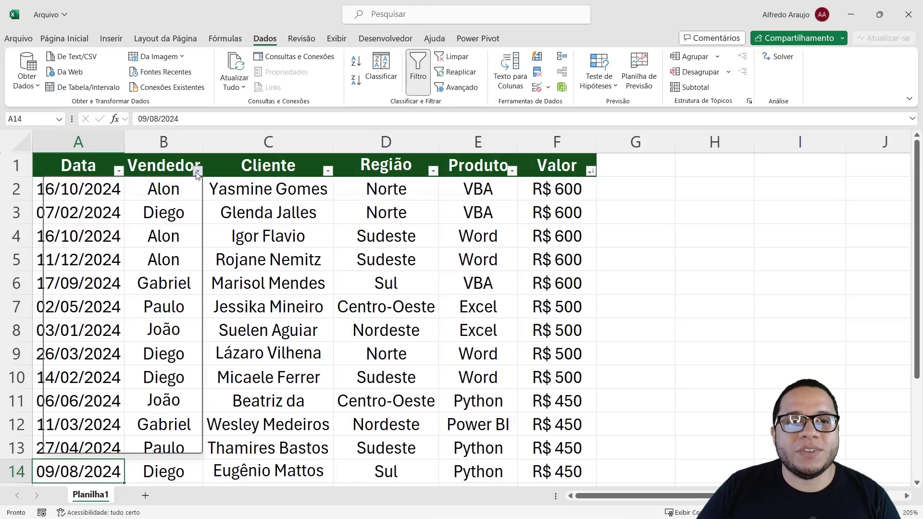
{"action": "left_click", "coordinate": [146, 437]}
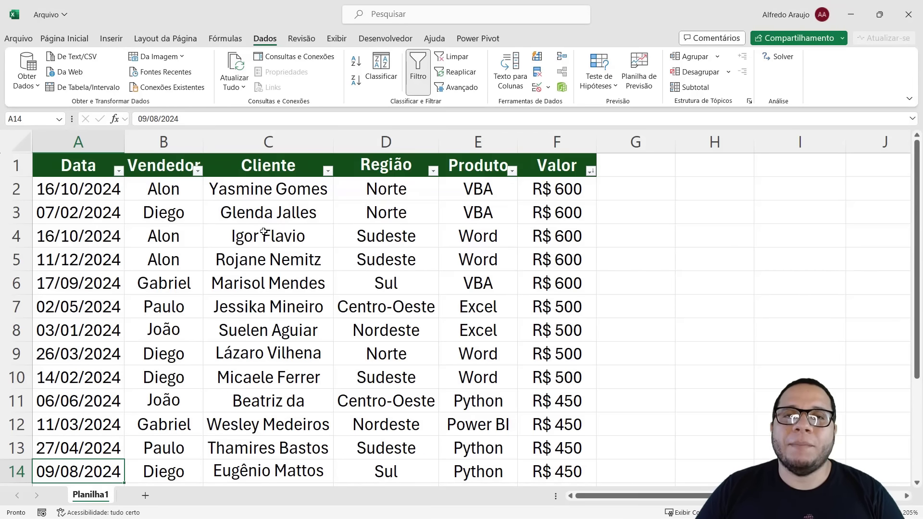